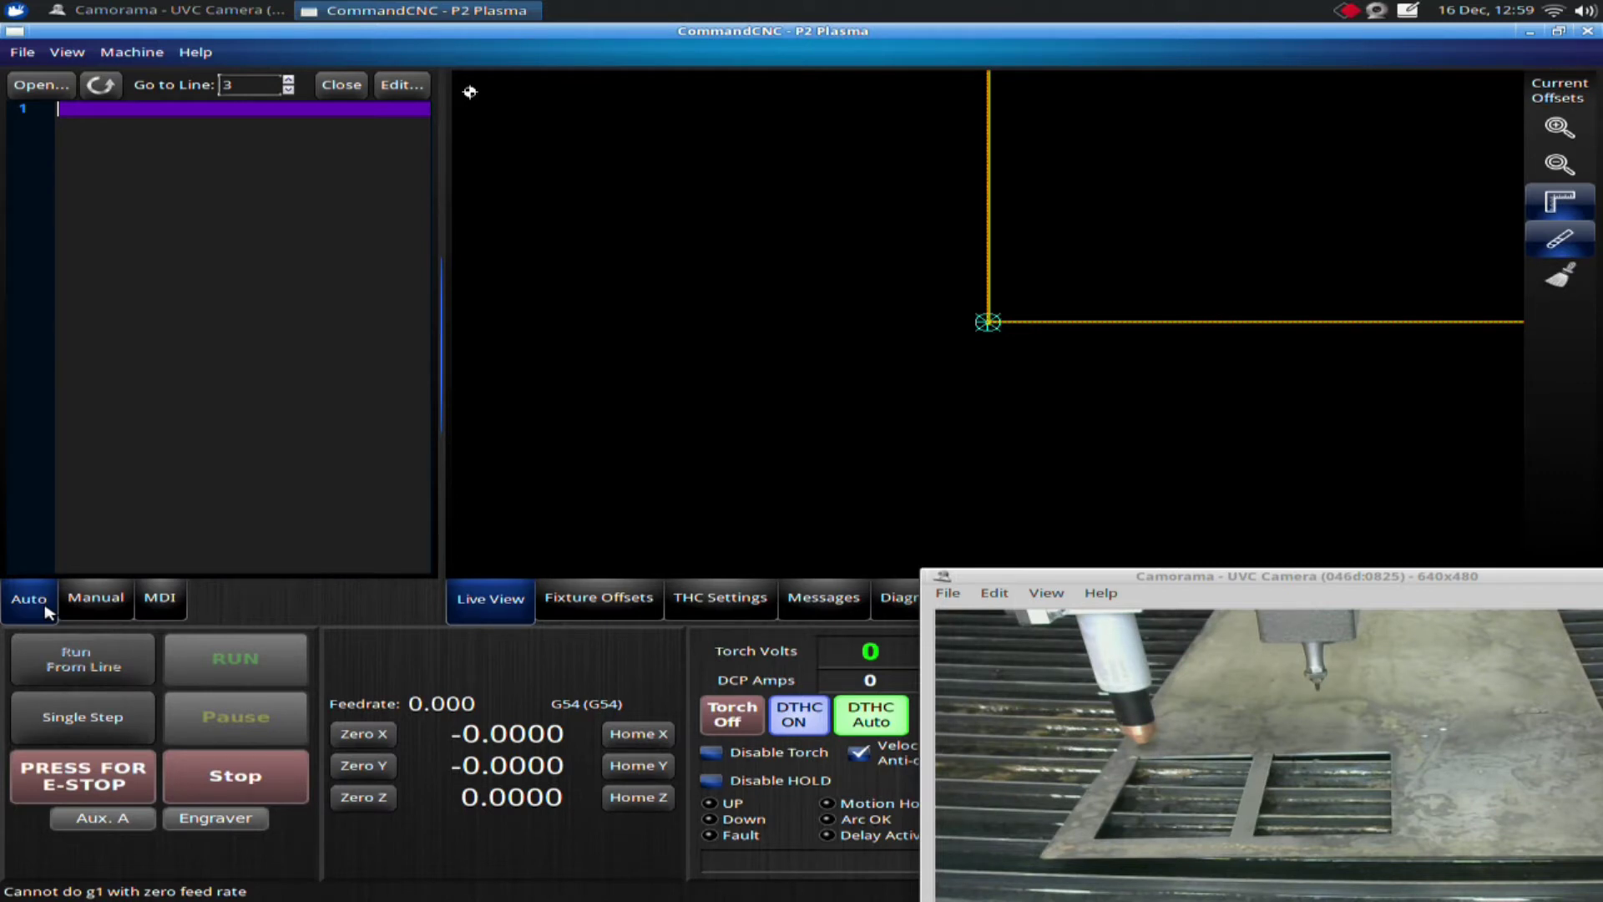
# Step: Switch from Auto to MDI mode to show the g0x0 command history
pyautogui.click(165, 609)
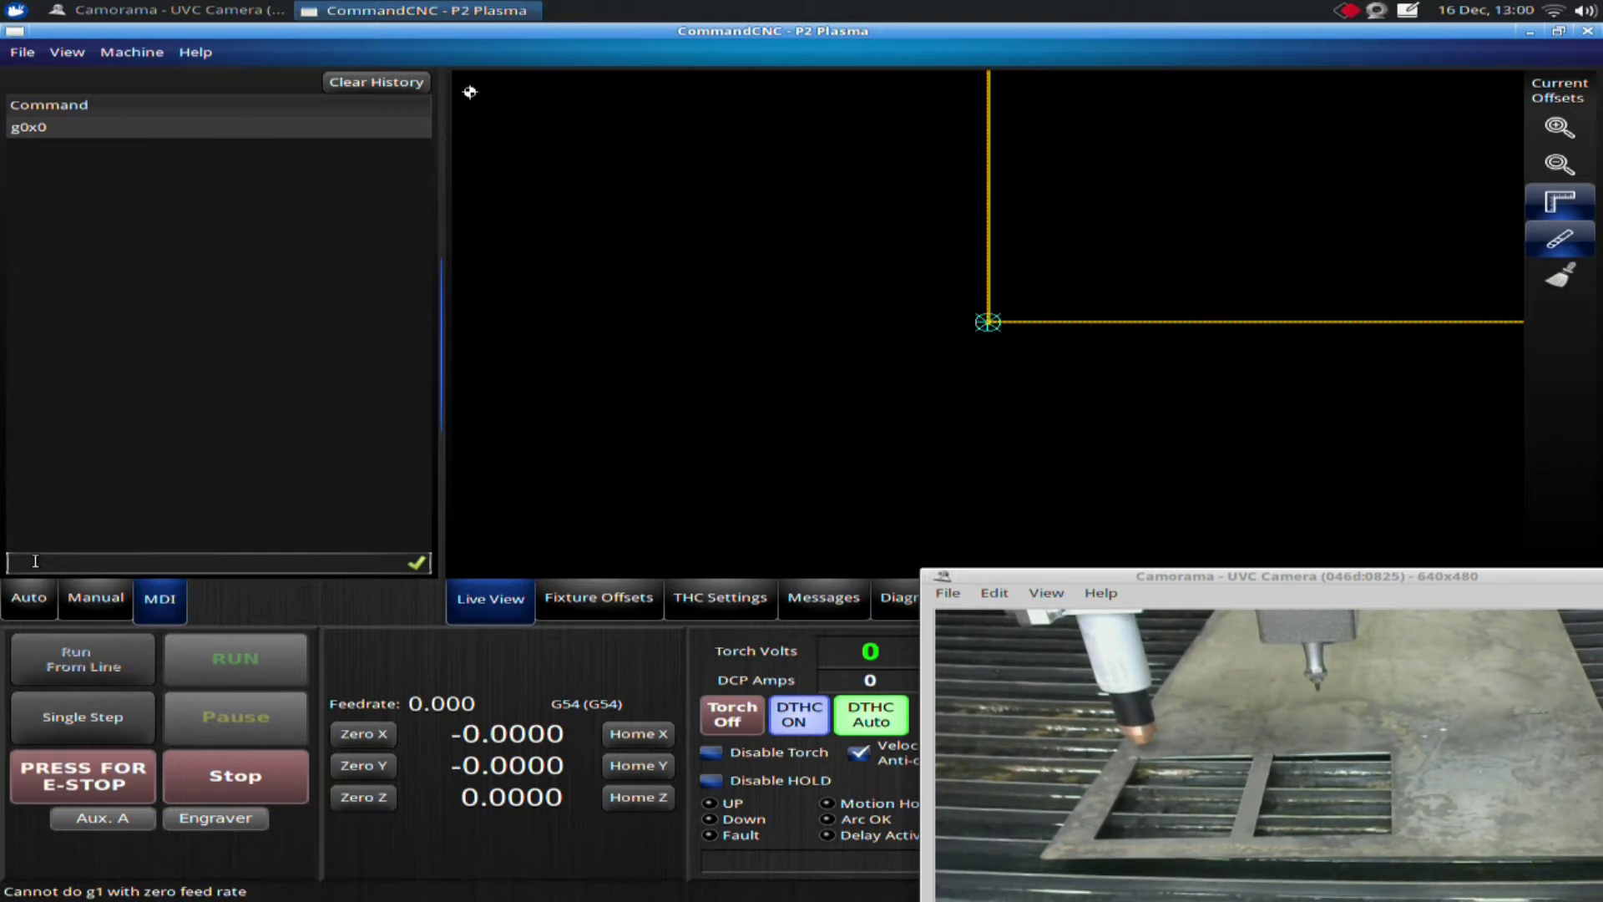
# Step: Run g0x5 and then g0x3 in MDI so X ends at 3.0000
pyautogui.click(35, 561)
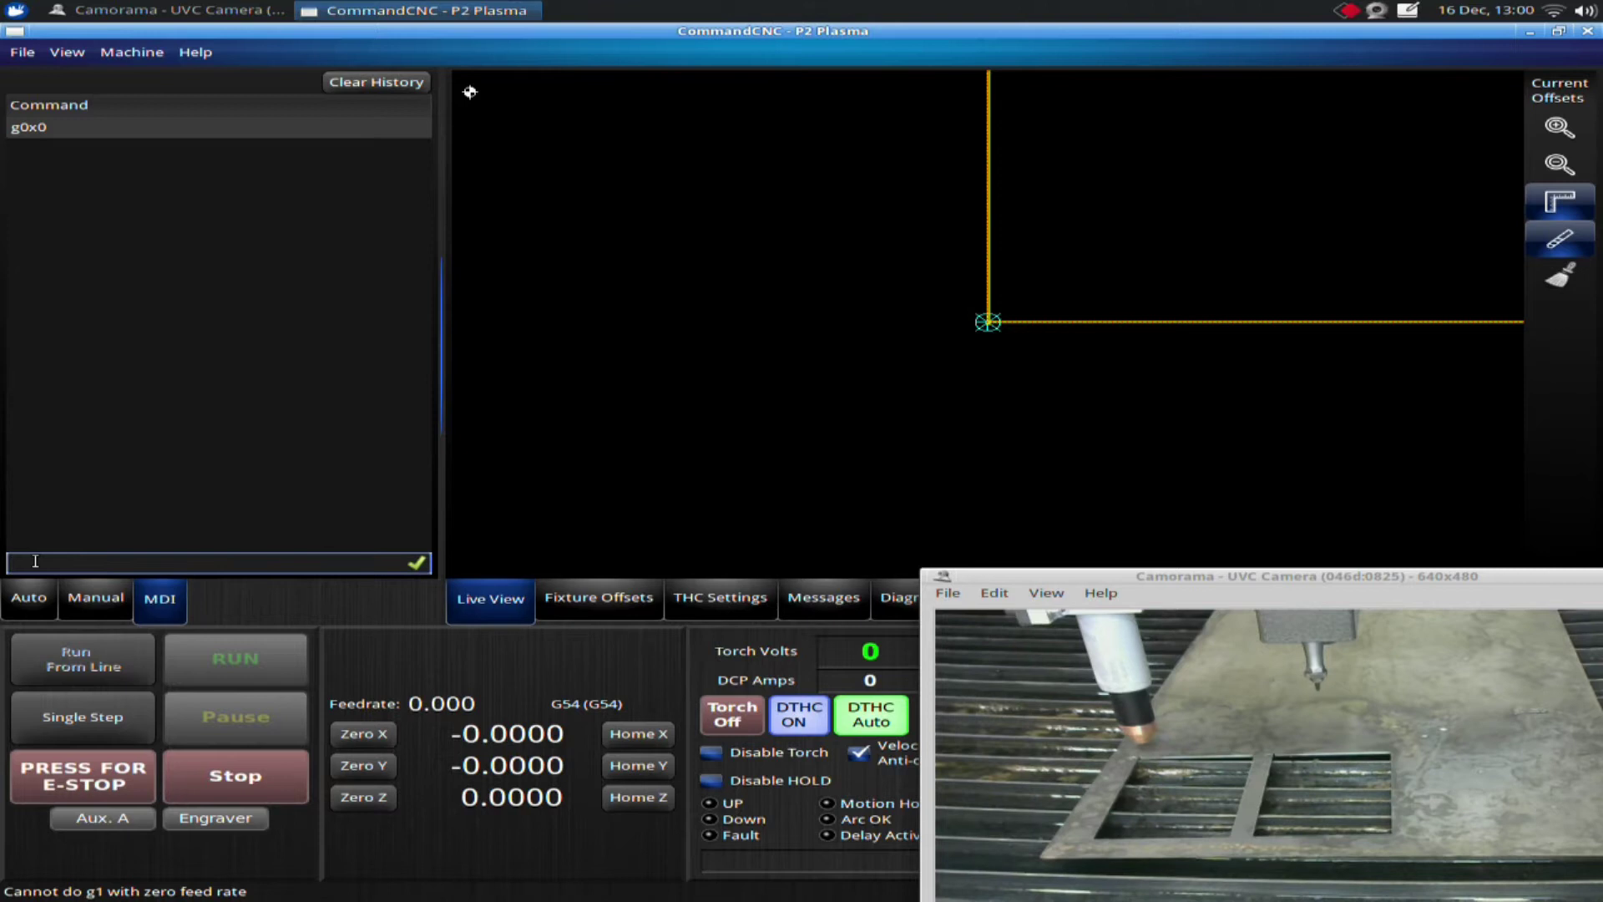
pyautogui.write('g0')
pyautogui.write('x')
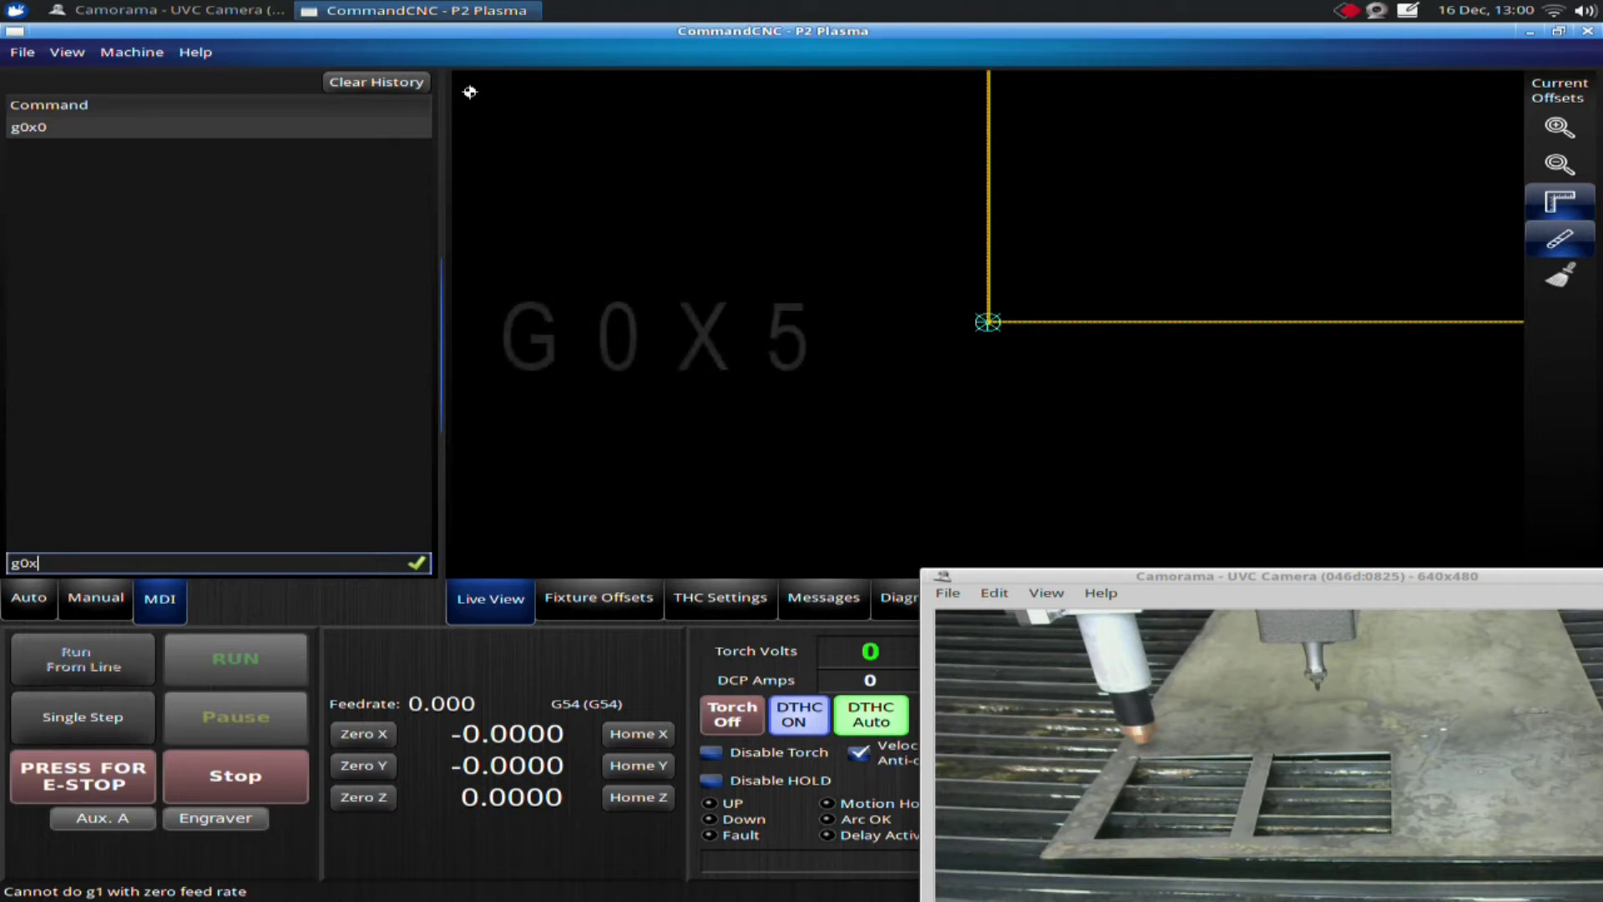
pyautogui.write('5')
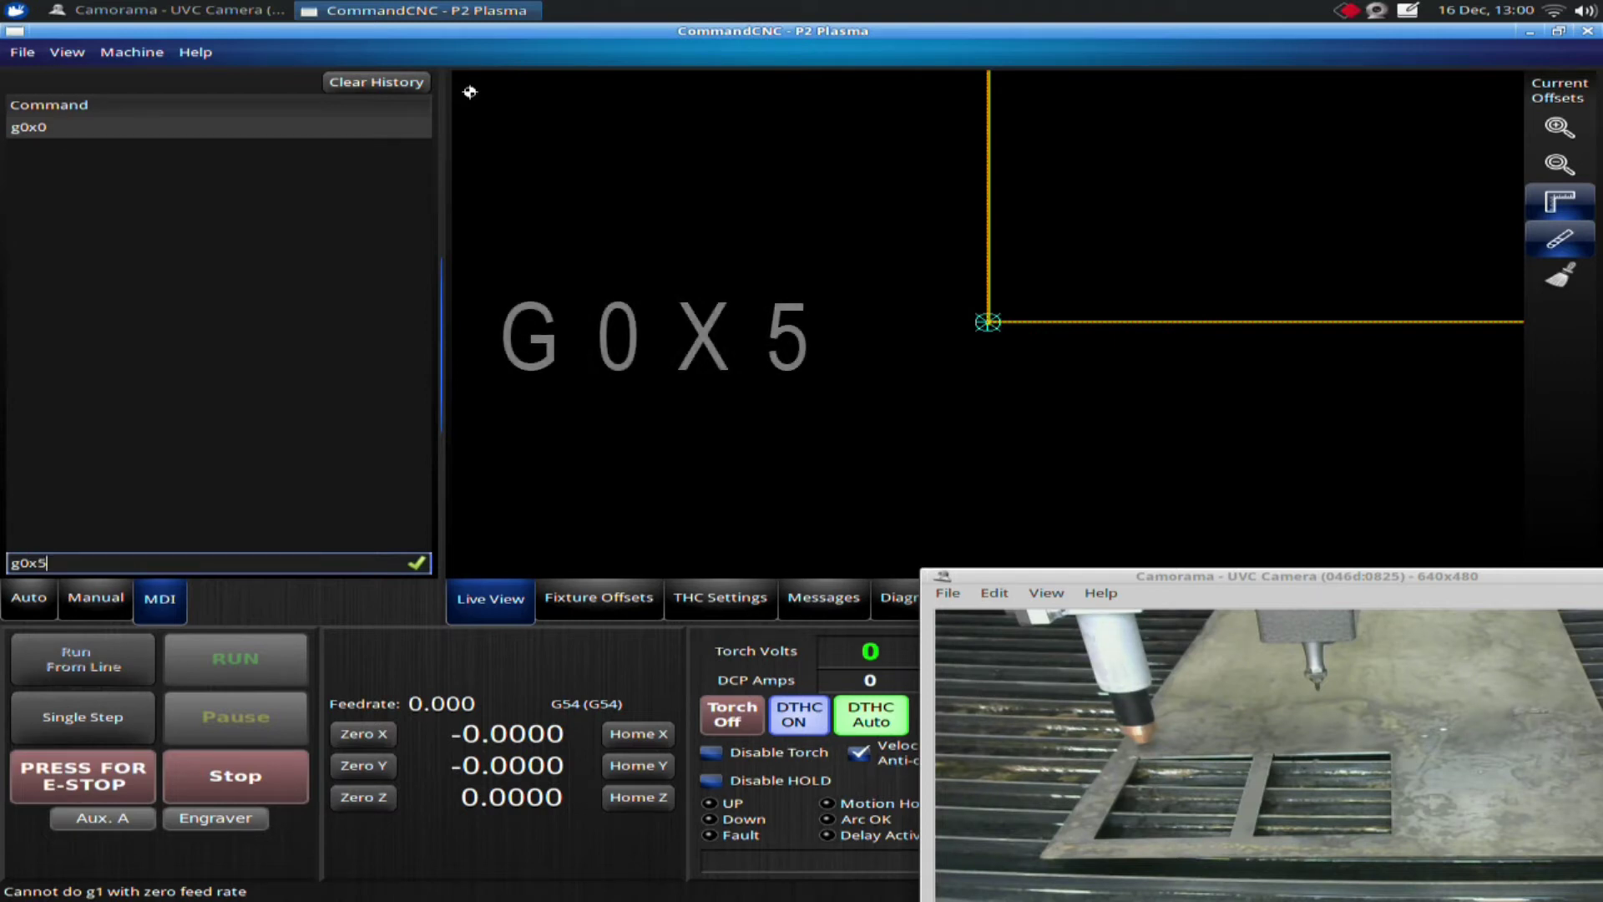
pyautogui.press('Return')
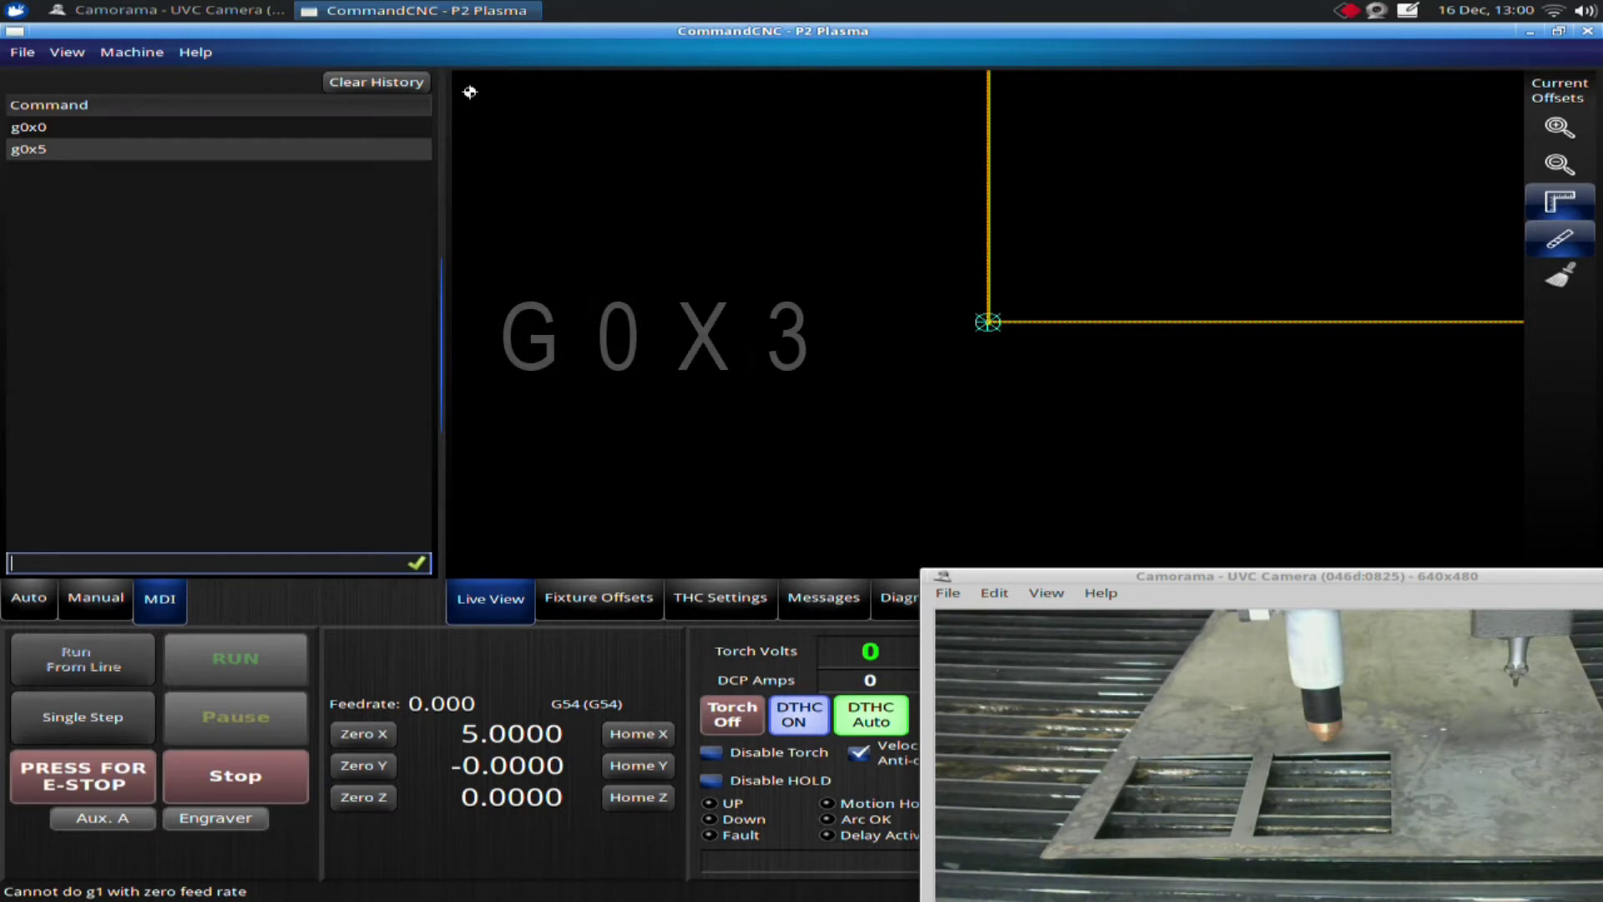
pyautogui.write('g0')
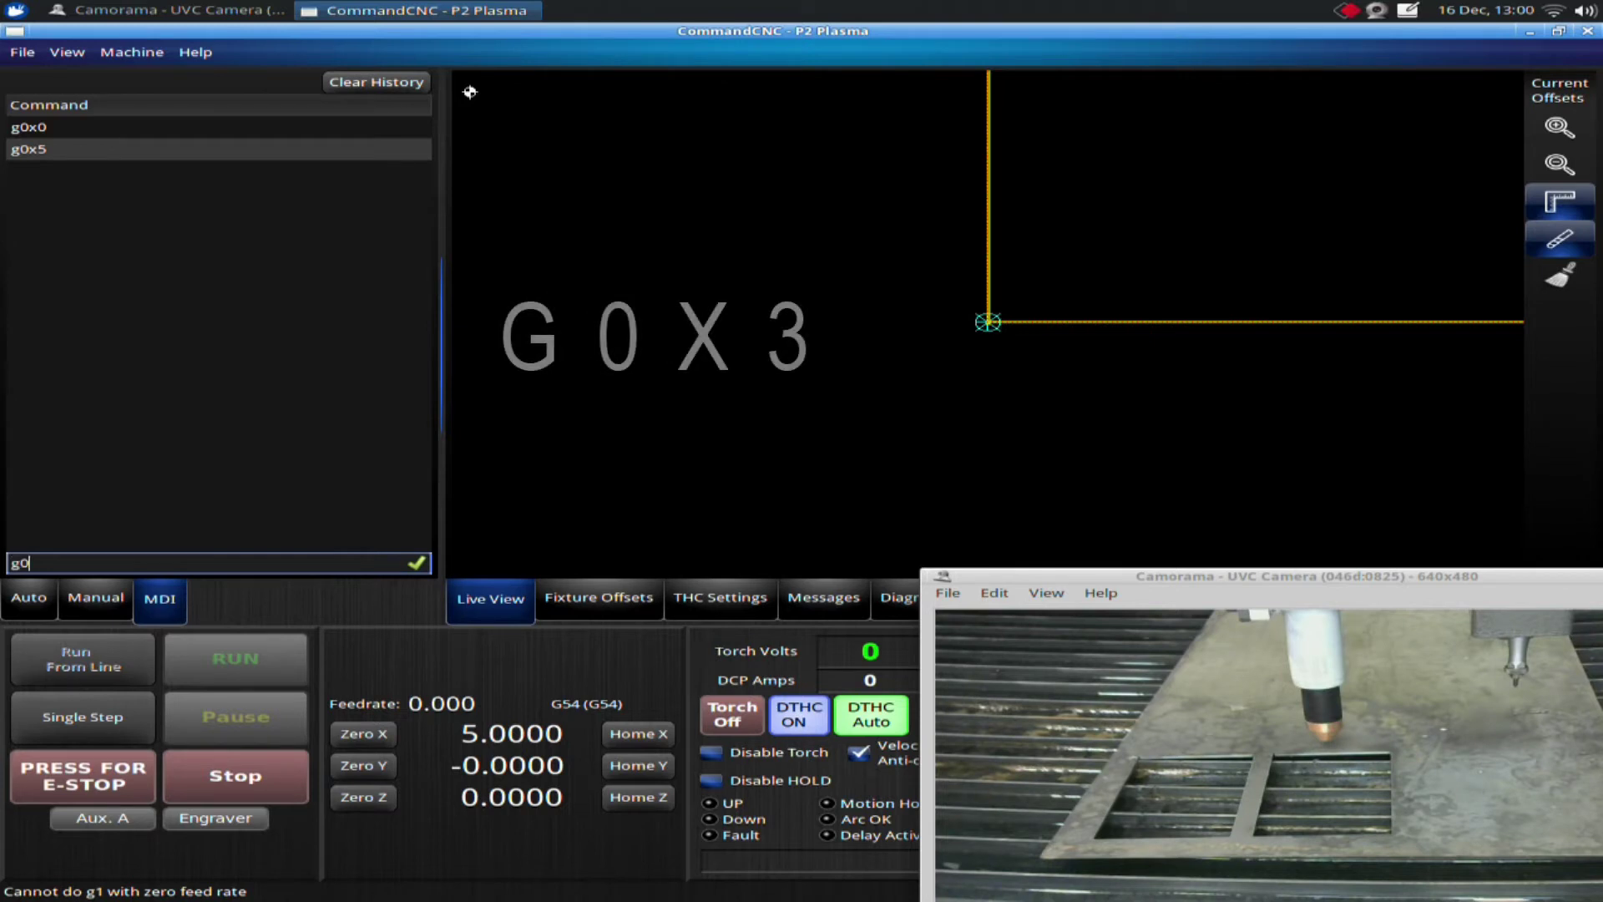
pyautogui.write('x3')
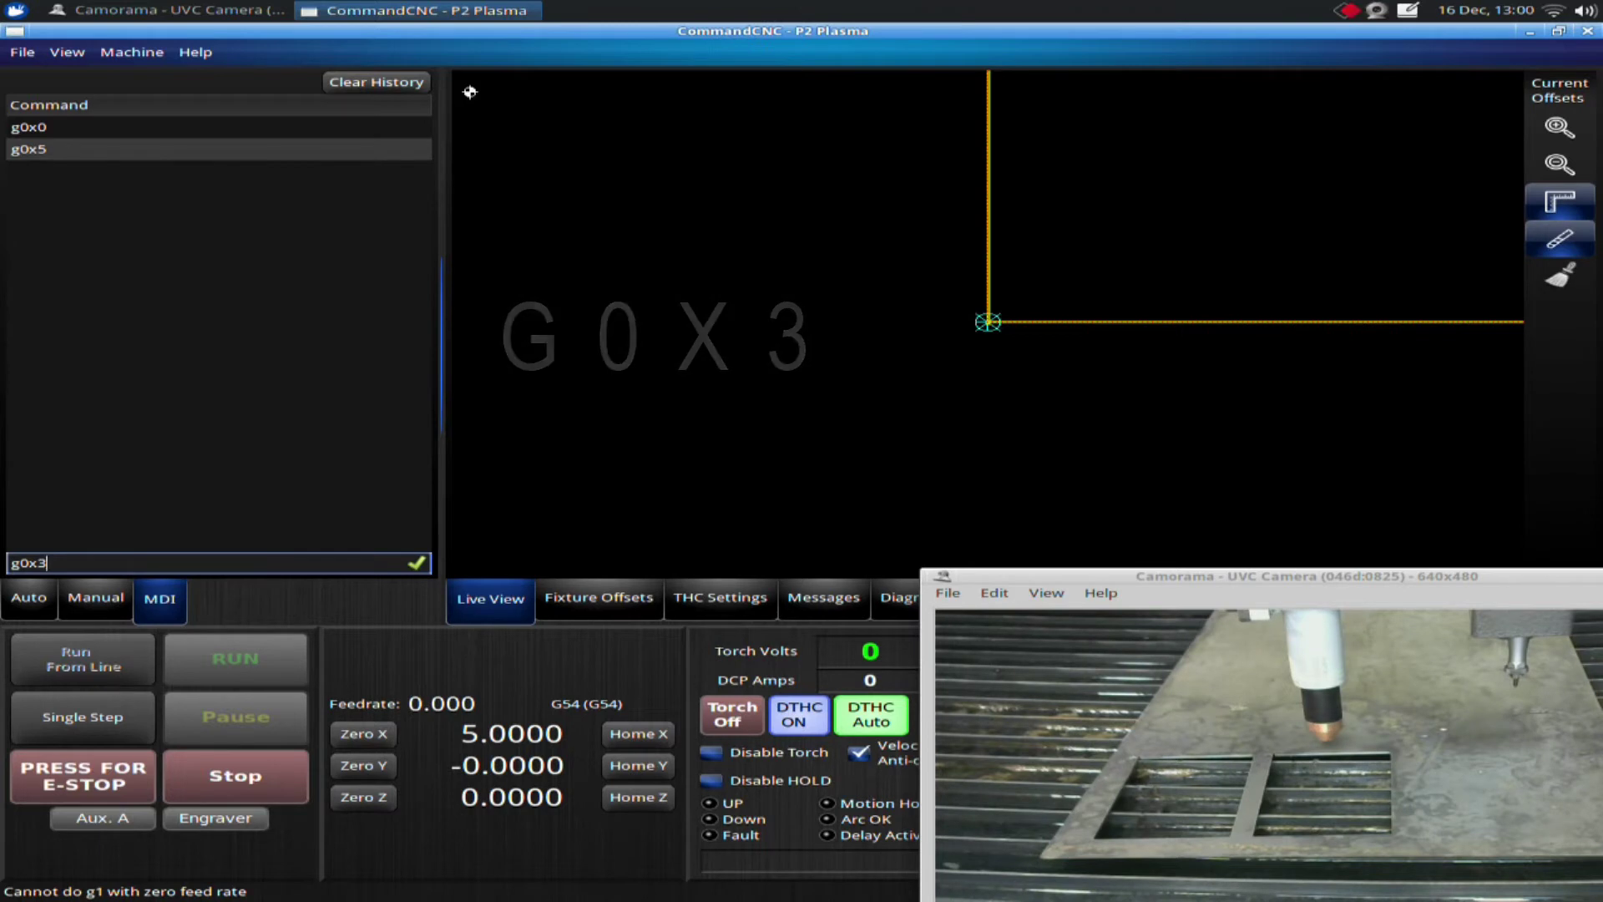
pyautogui.press('Return')
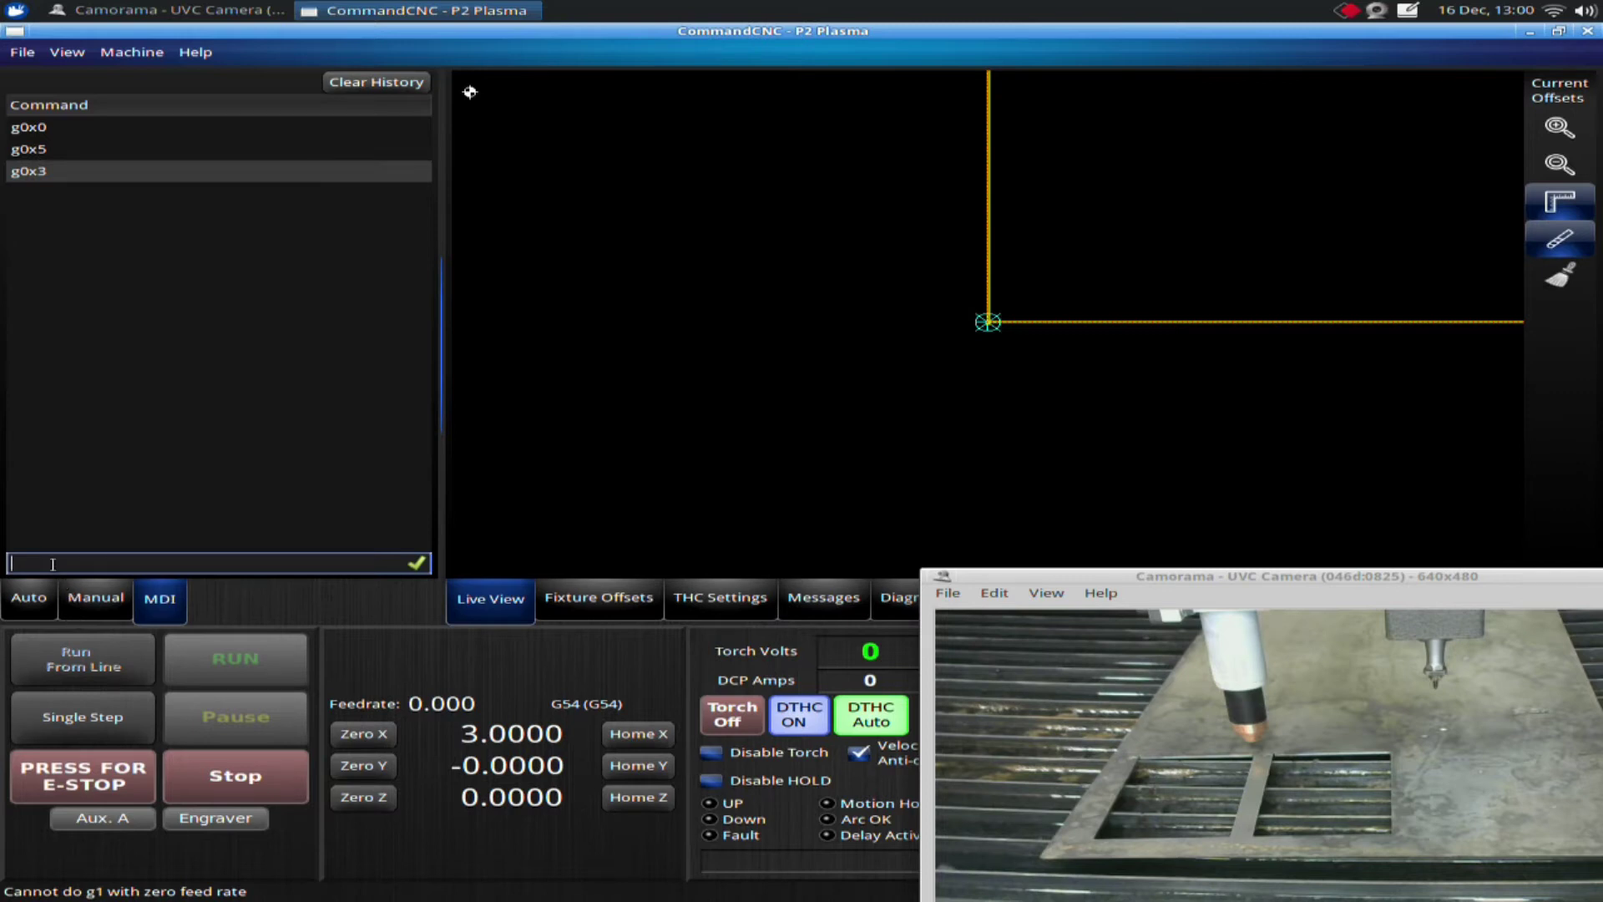
# Step: Run g0x5y5 and then g0x0y0 to go out to X5 Y5 and back
pyautogui.write('g0x5')
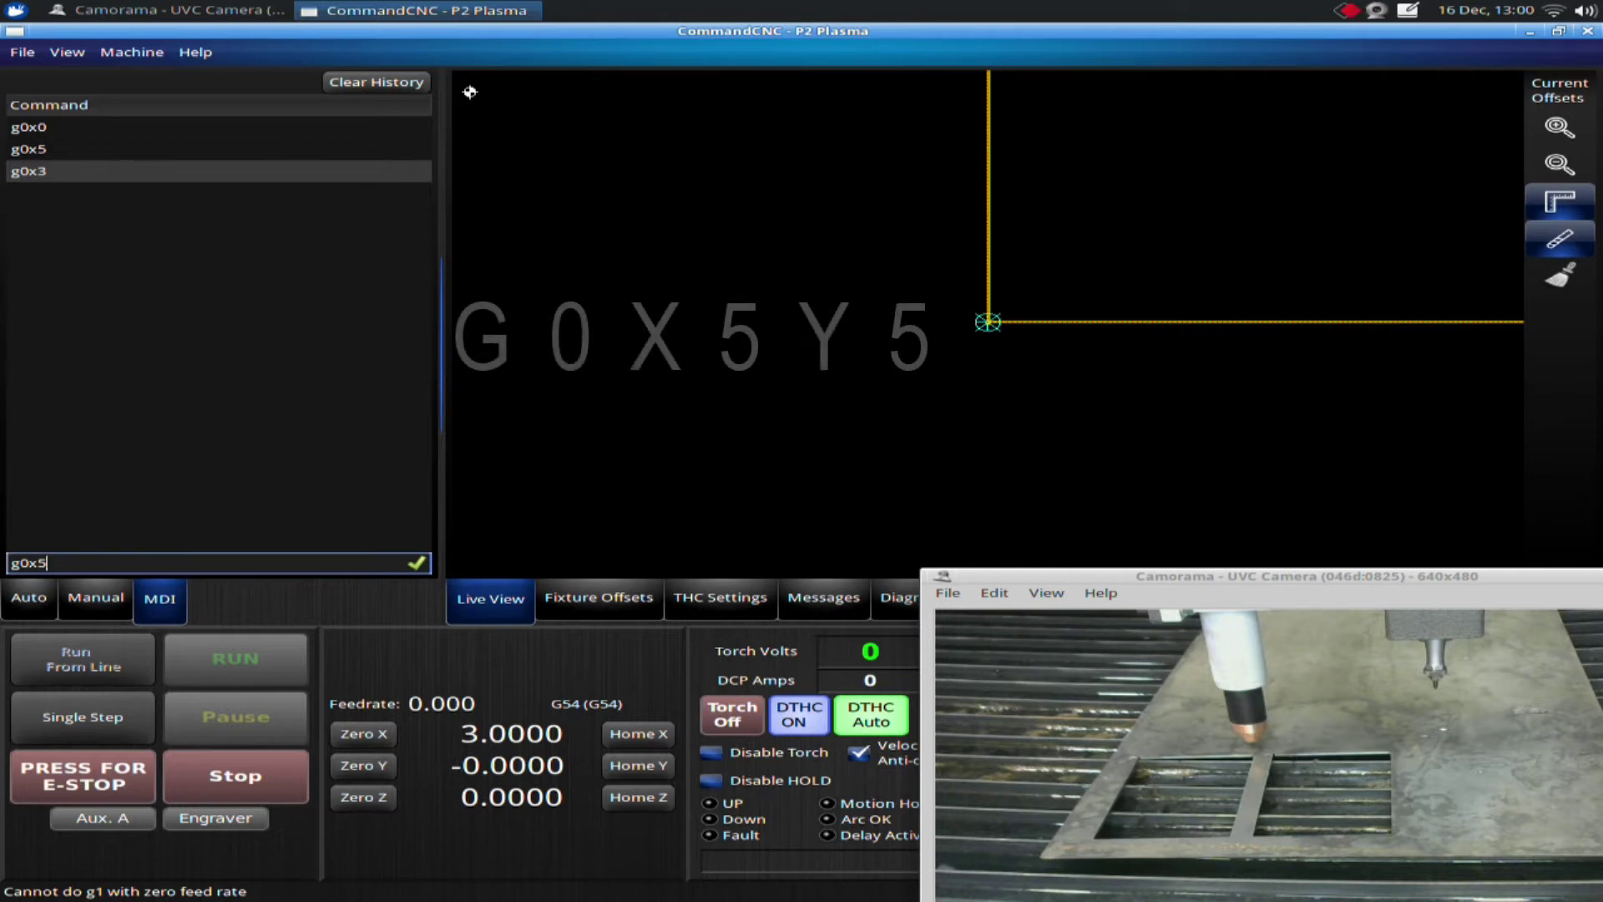
pyautogui.write('y5')
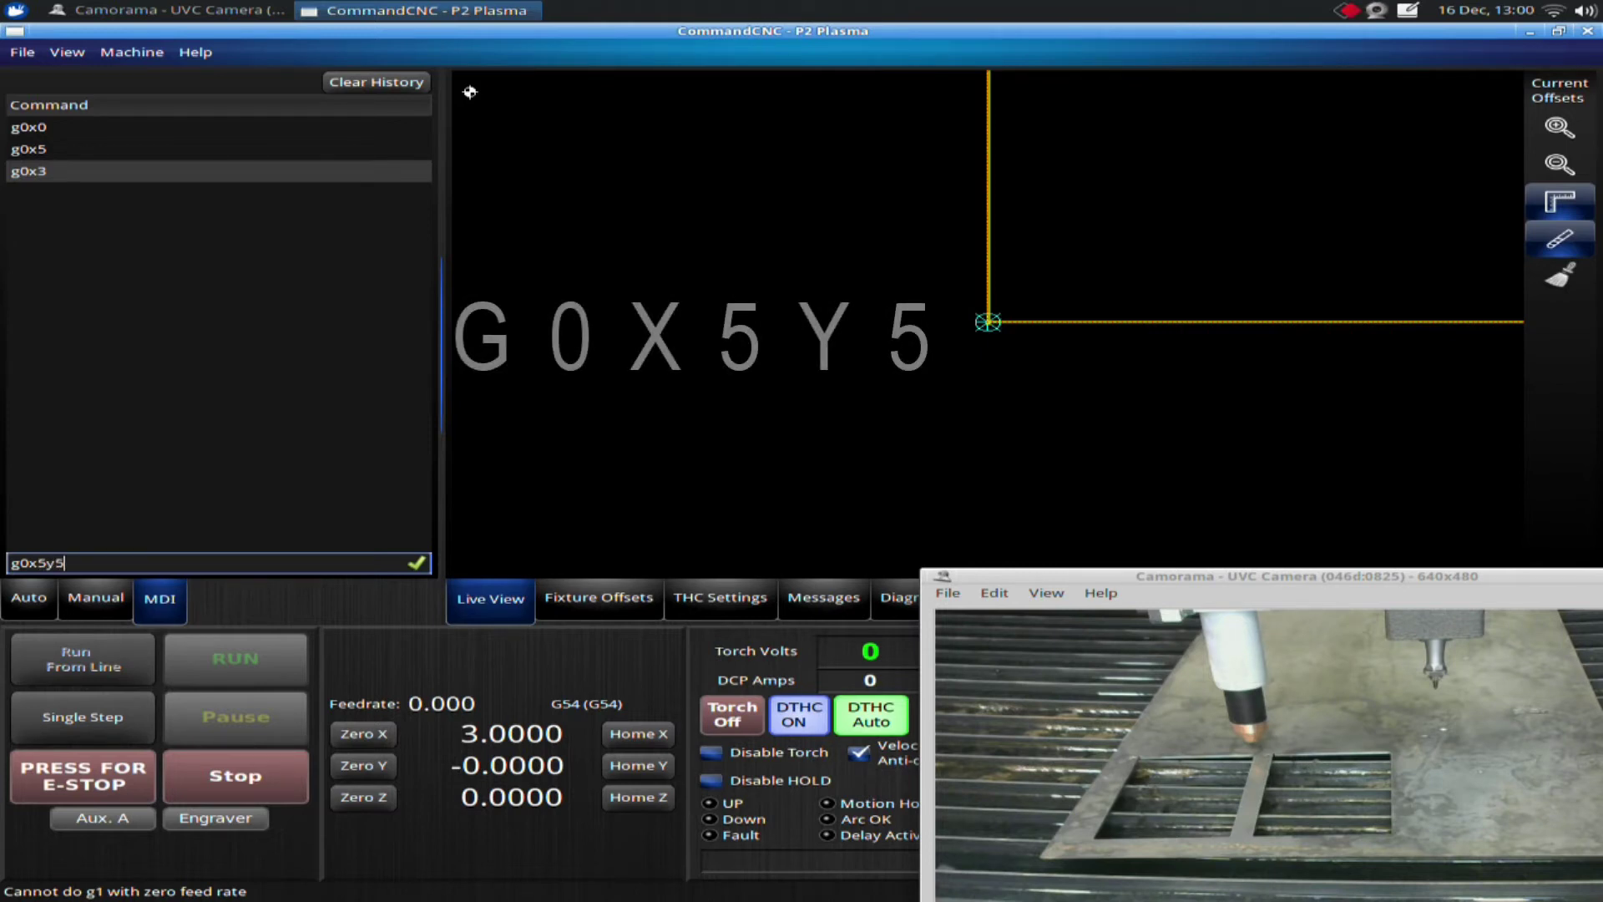
pyautogui.press('Return')
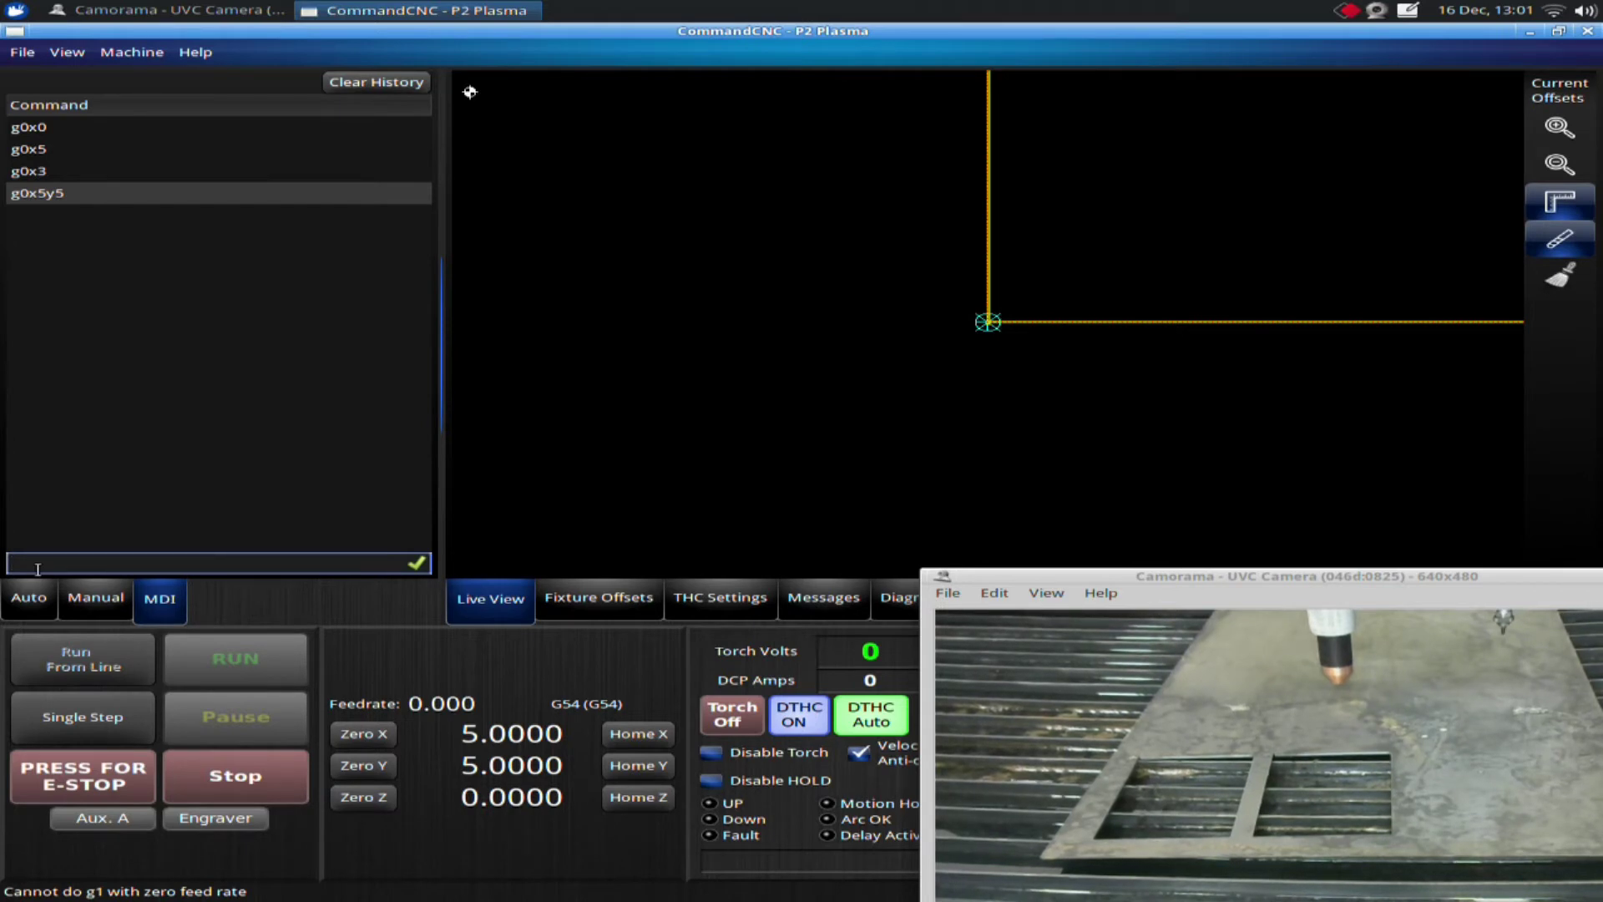
pyautogui.write('g0x0y0')
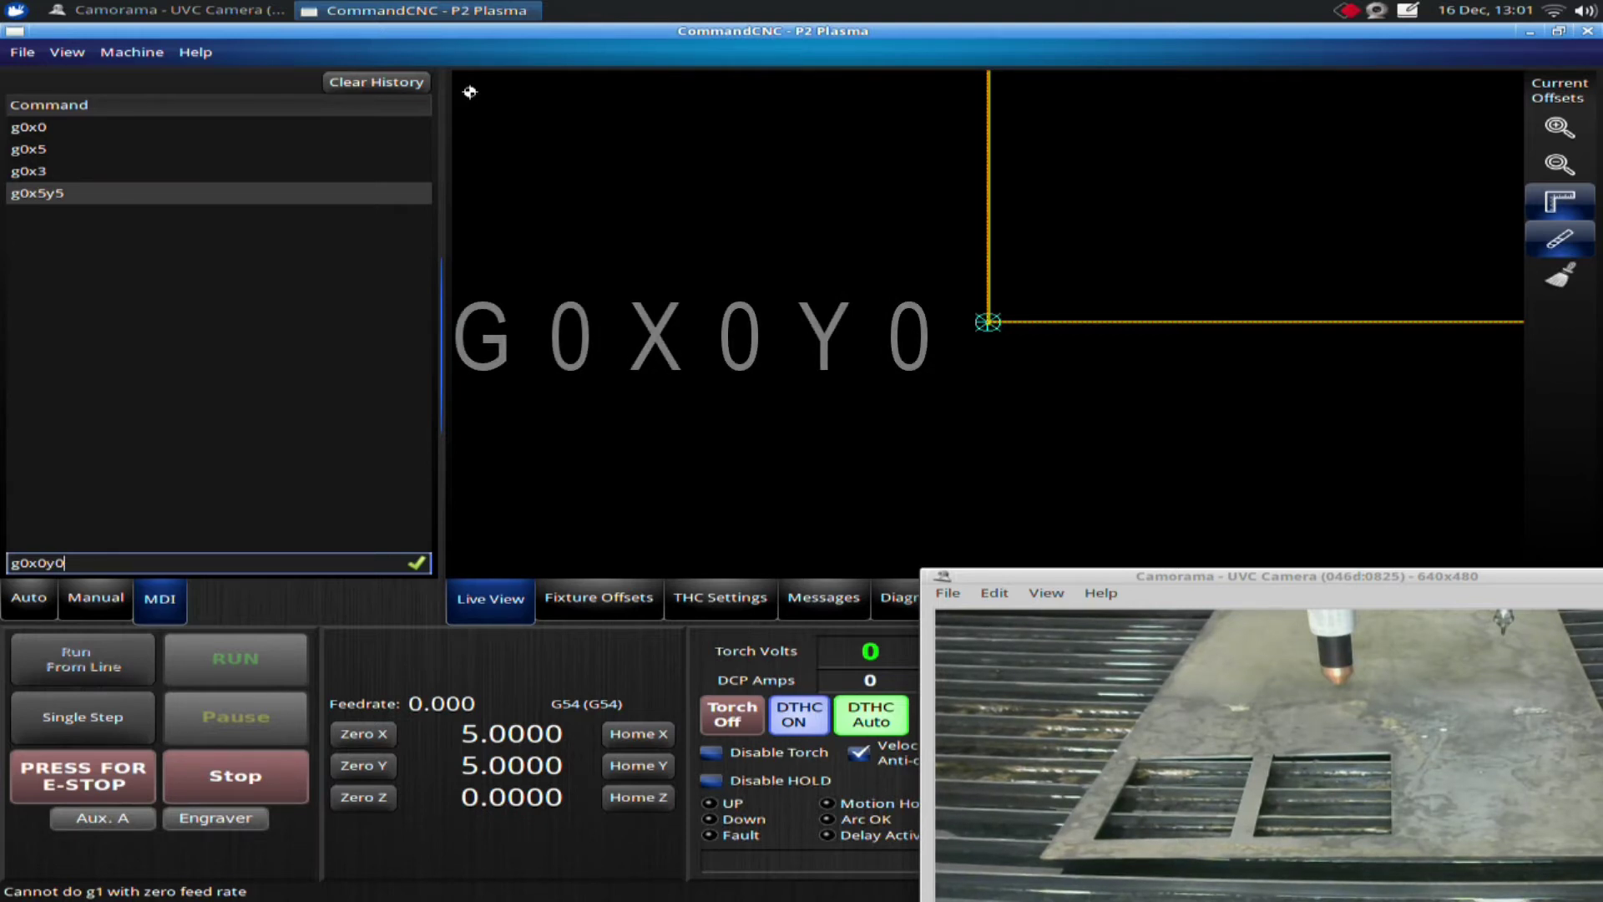
pyautogui.press('Return')
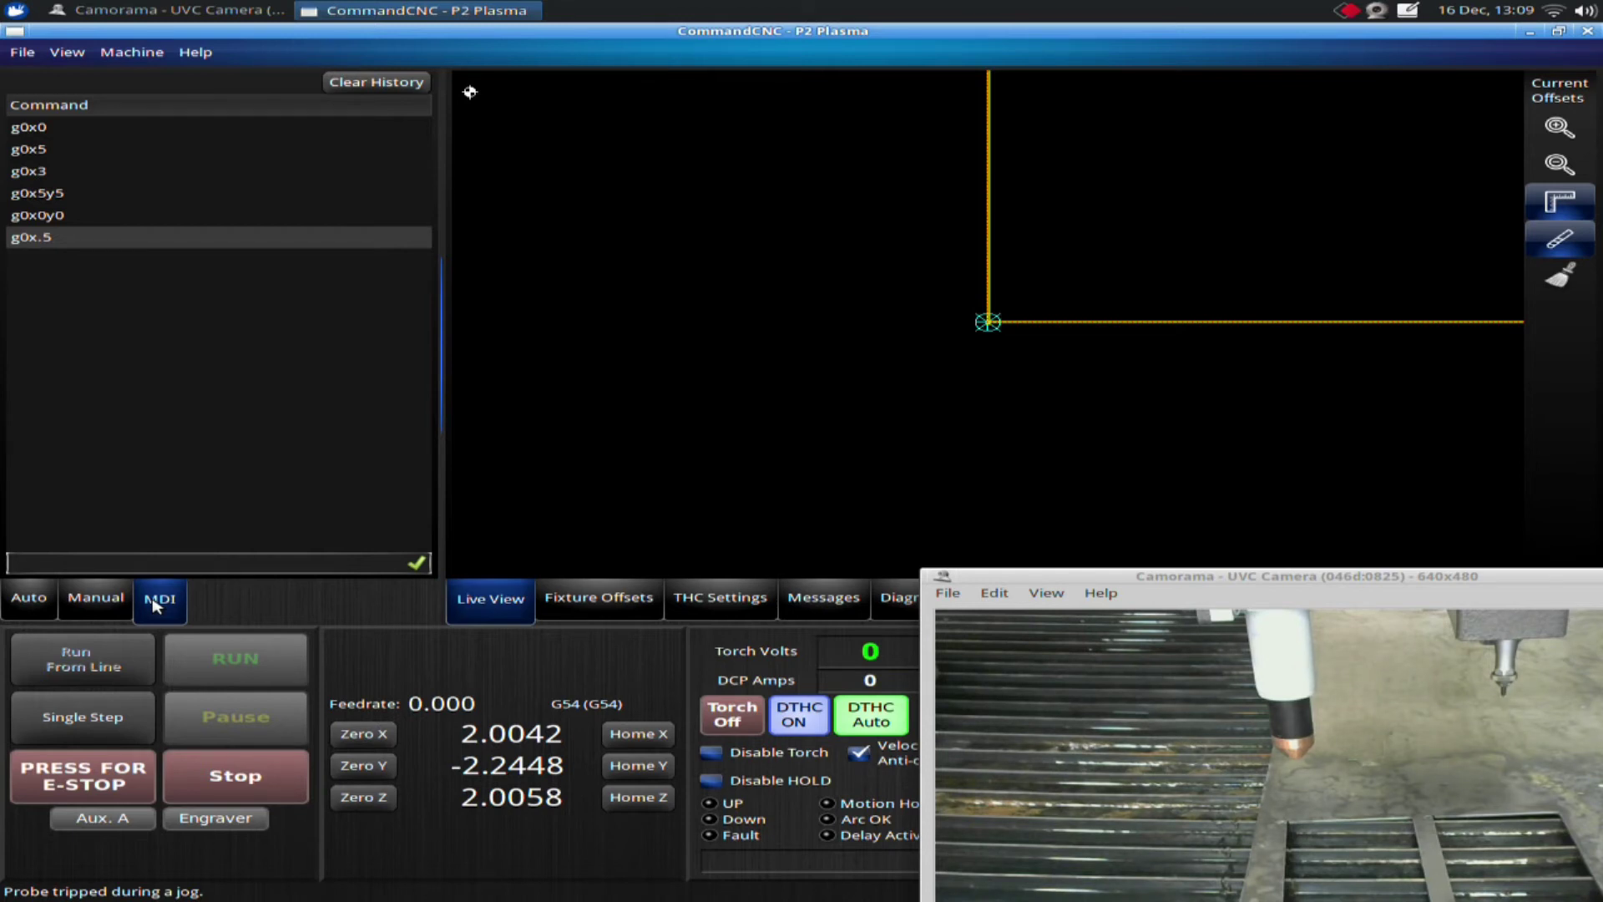
# Step: Return to the Auto program view after losing position, with Z at 2.7469
pyautogui.click(34, 608)
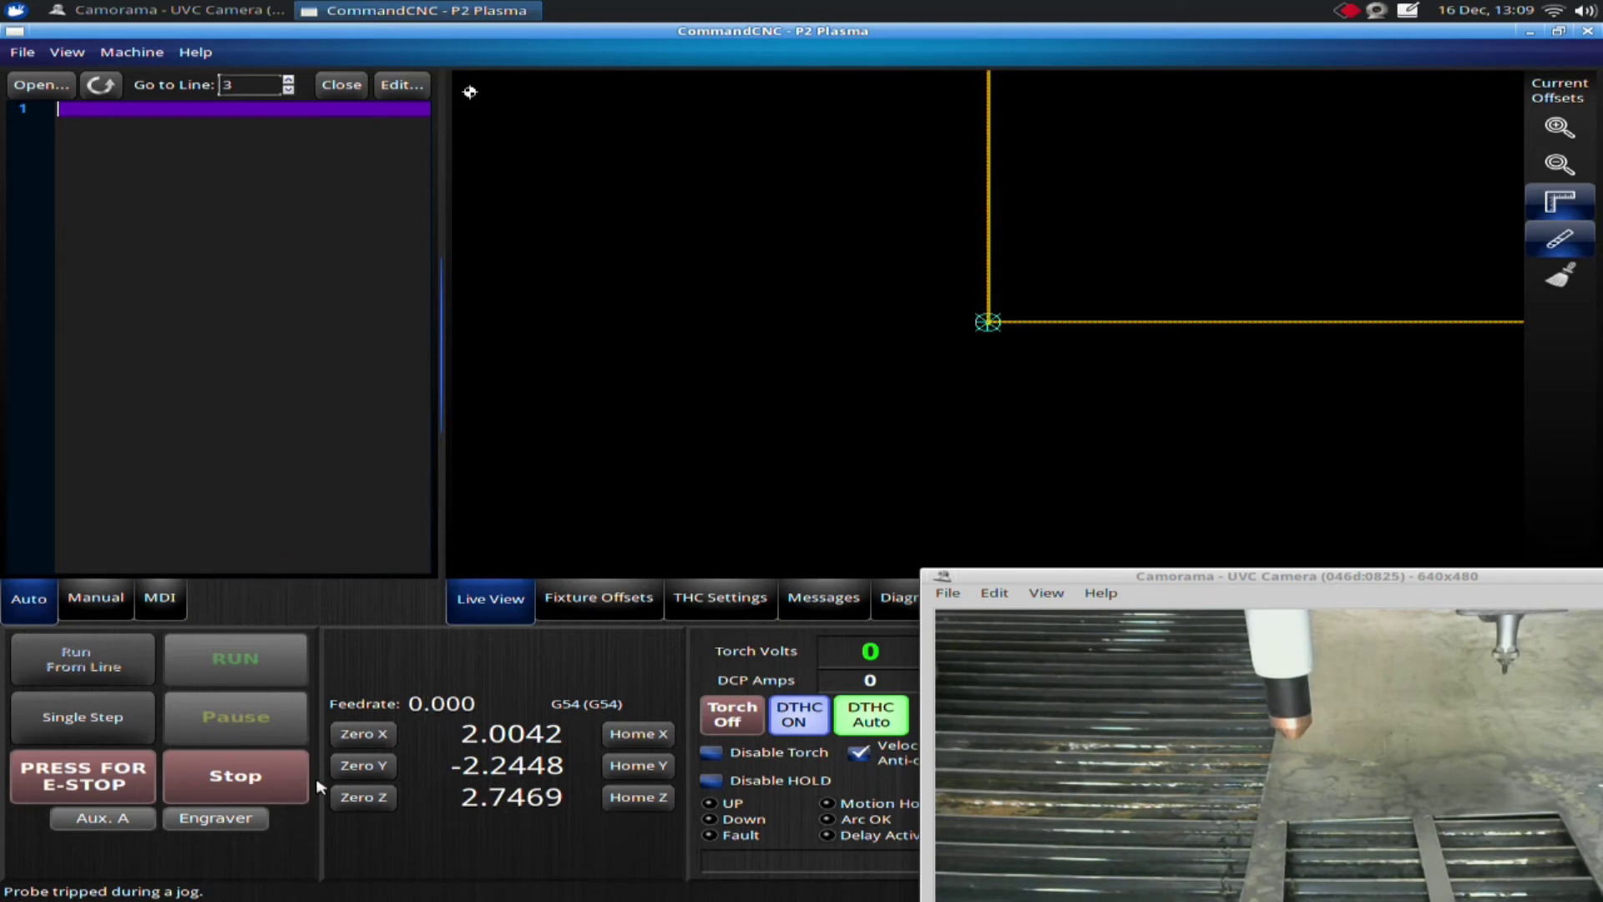
# Step: Home X and Y, bringing the readouts to X -23.2252 and Y -12.1288
pyautogui.click(659, 741)
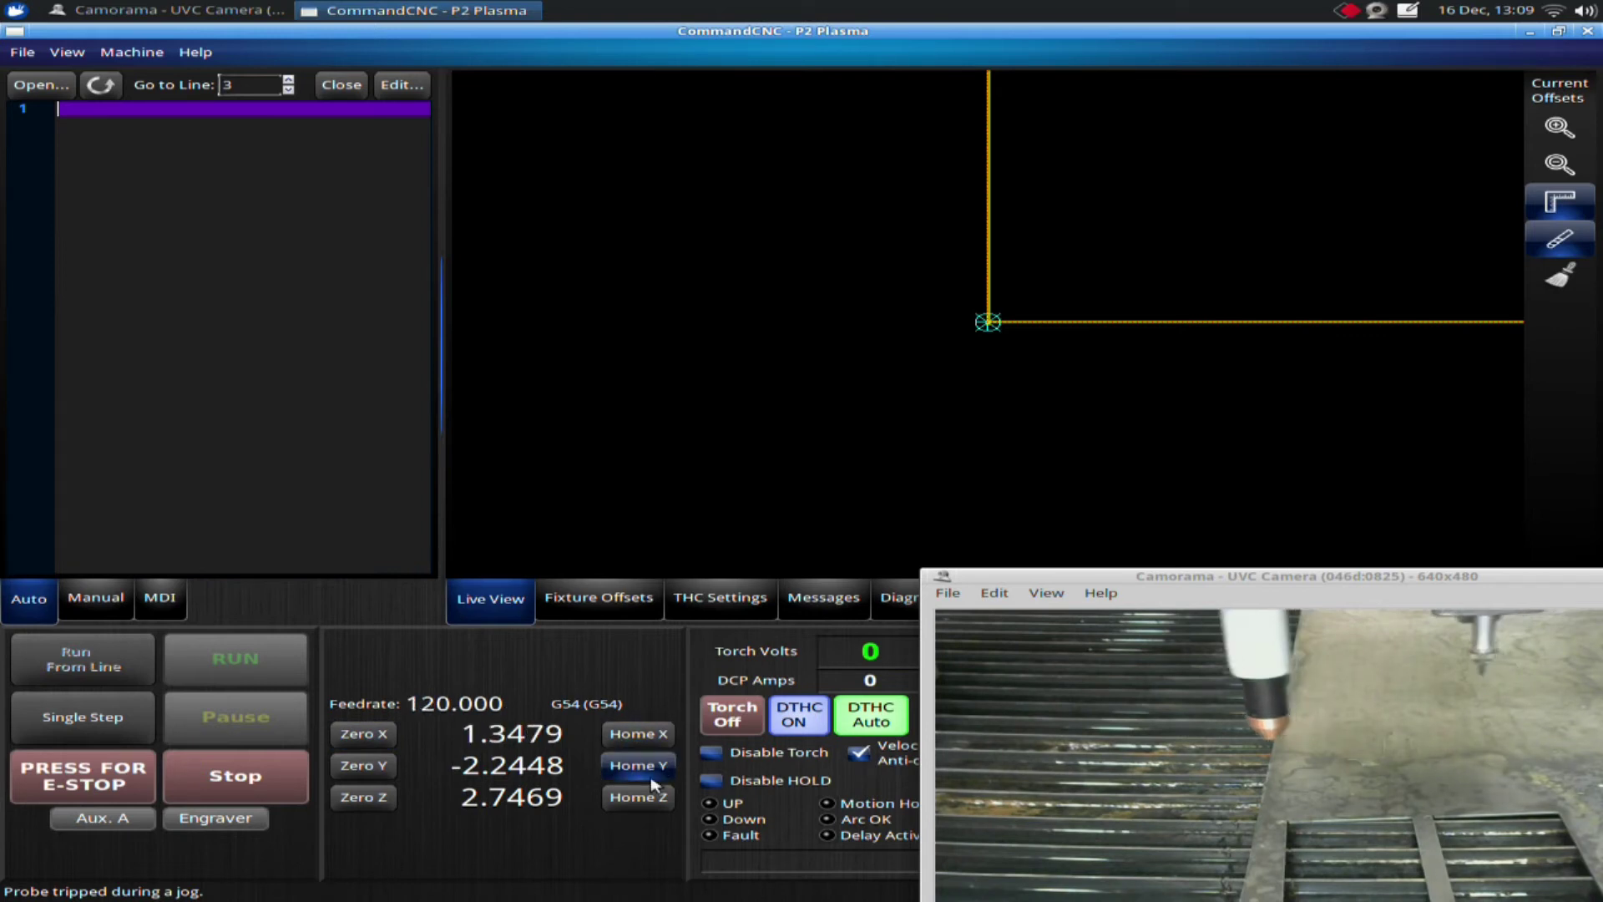
pyautogui.click(638, 763)
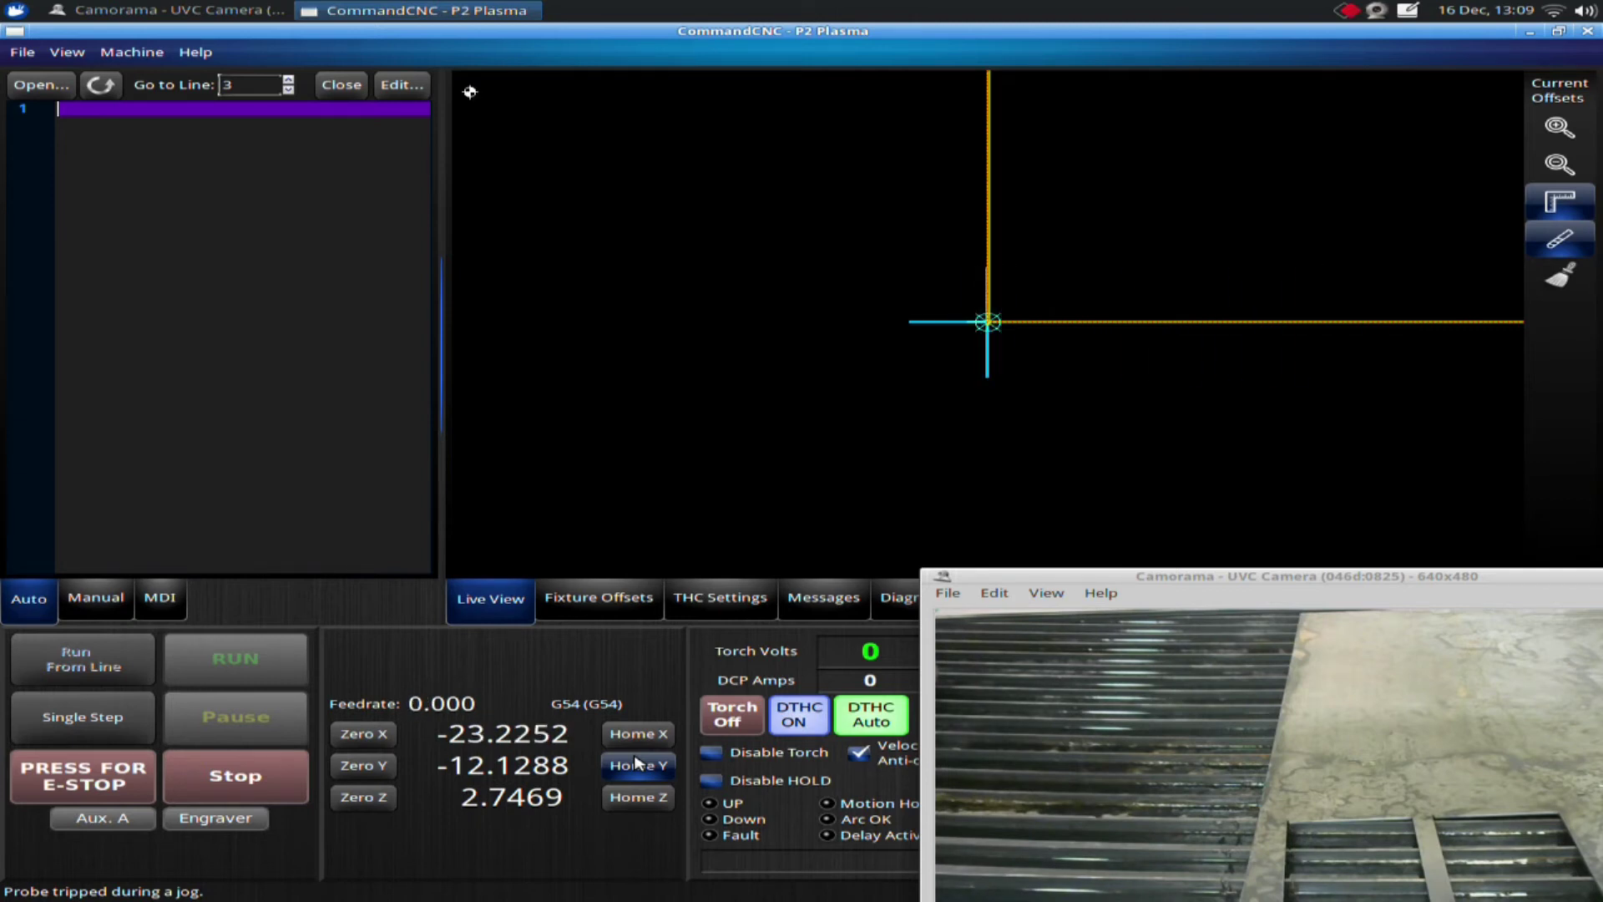
# Step: Zero X and Y, then jog the torch in X, Y and Z onto the plate corner
pyautogui.click(367, 734)
pyautogui.click(366, 772)
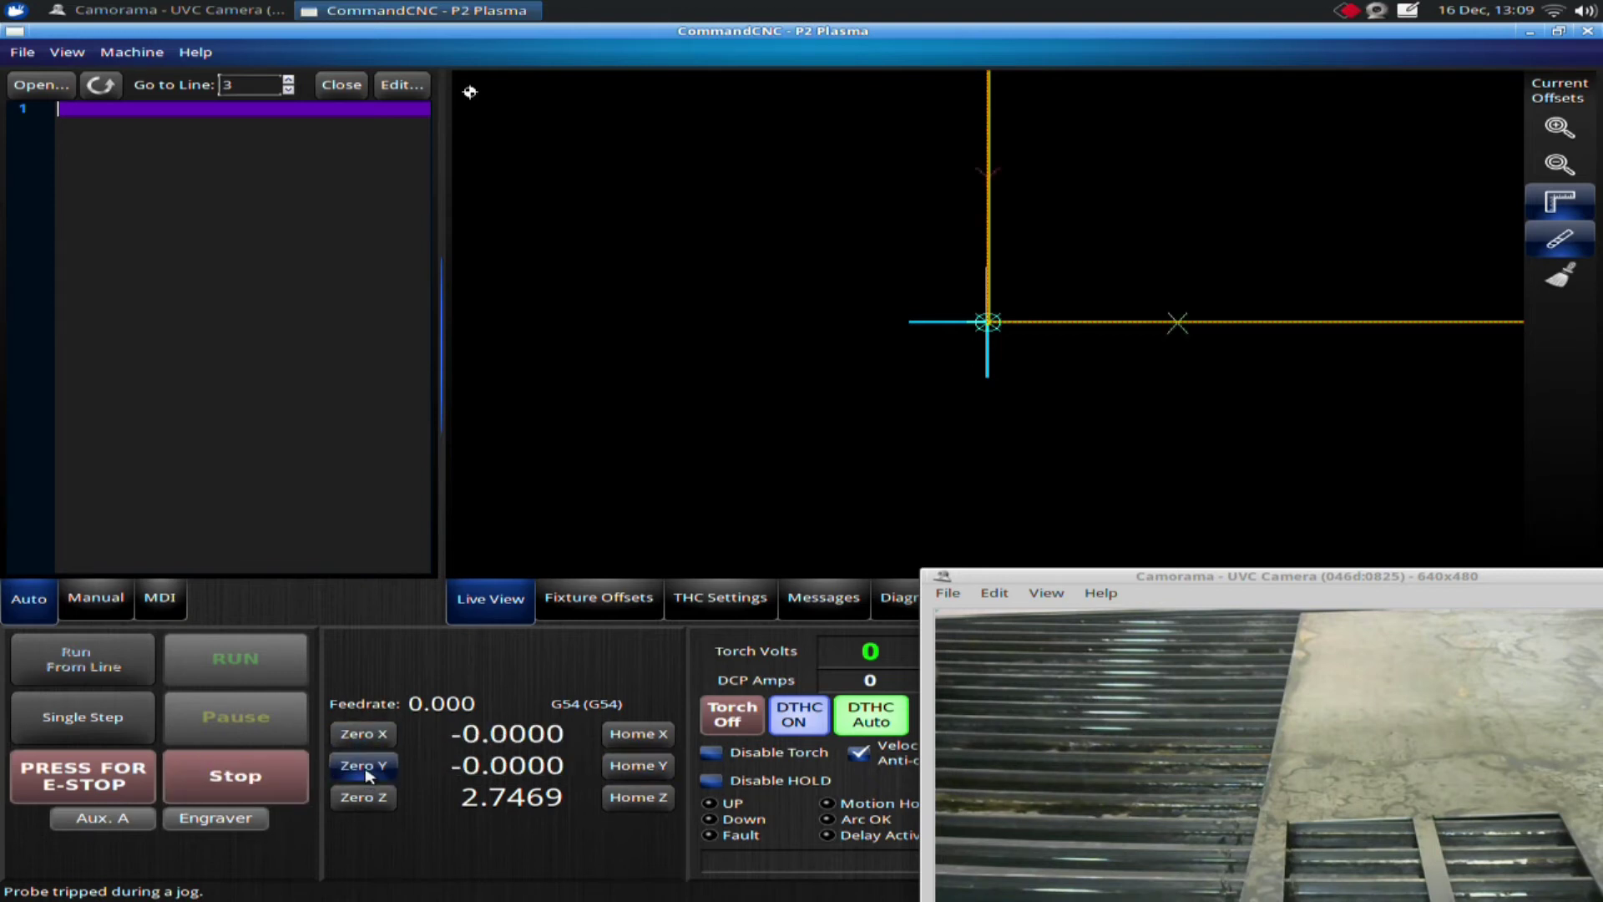
pyautogui.press('Right')
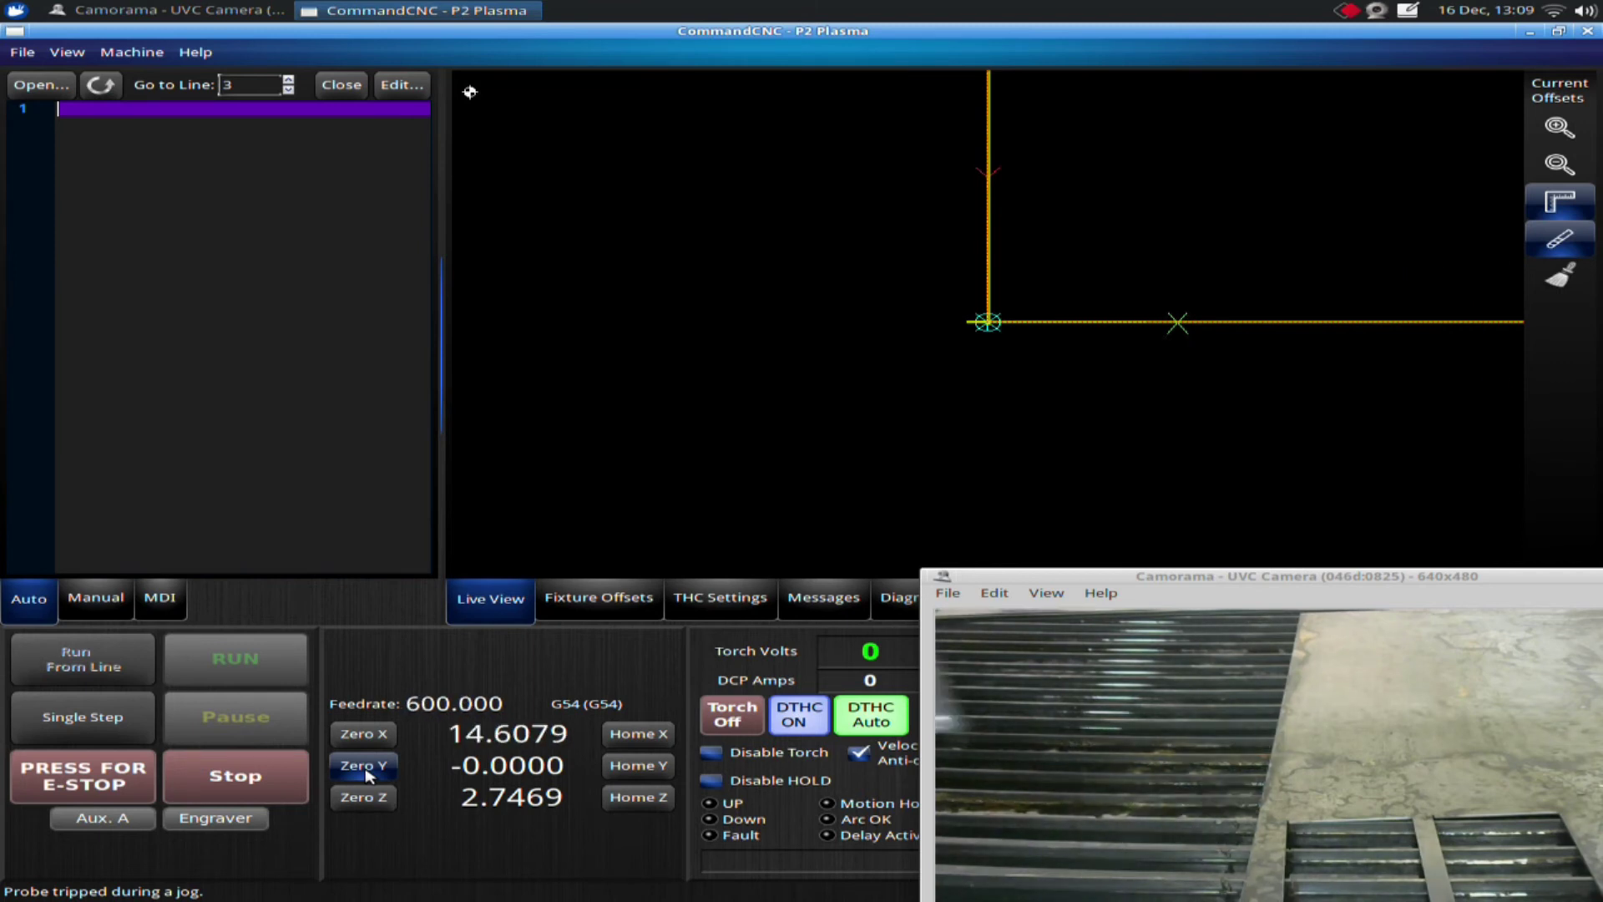
pyautogui.press('Up')
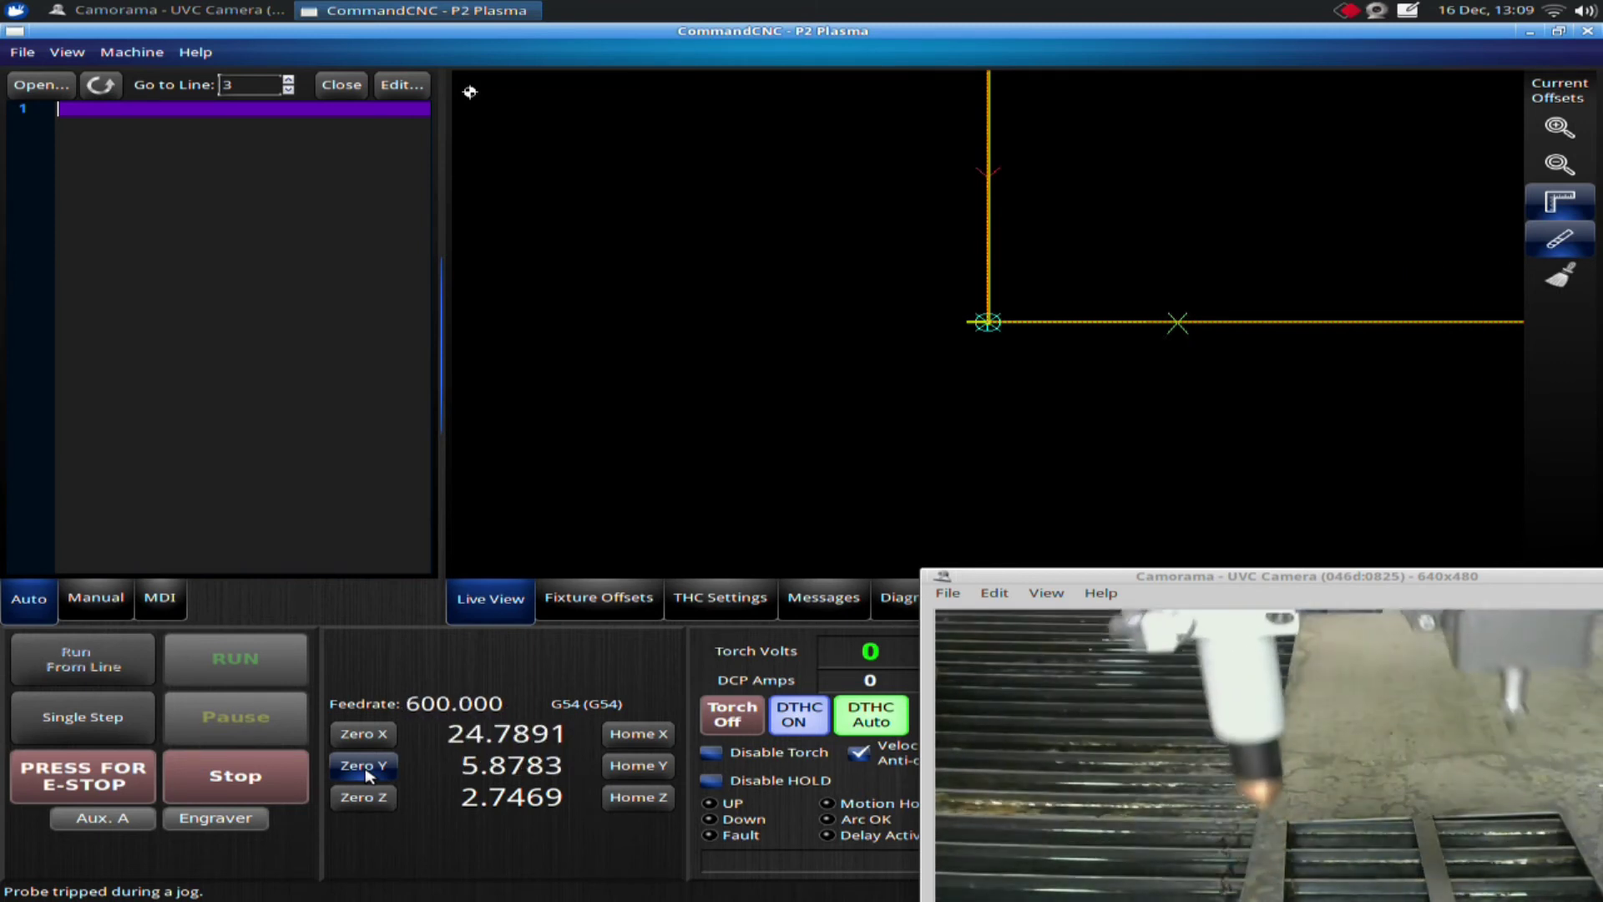
pyautogui.press('pagedown')
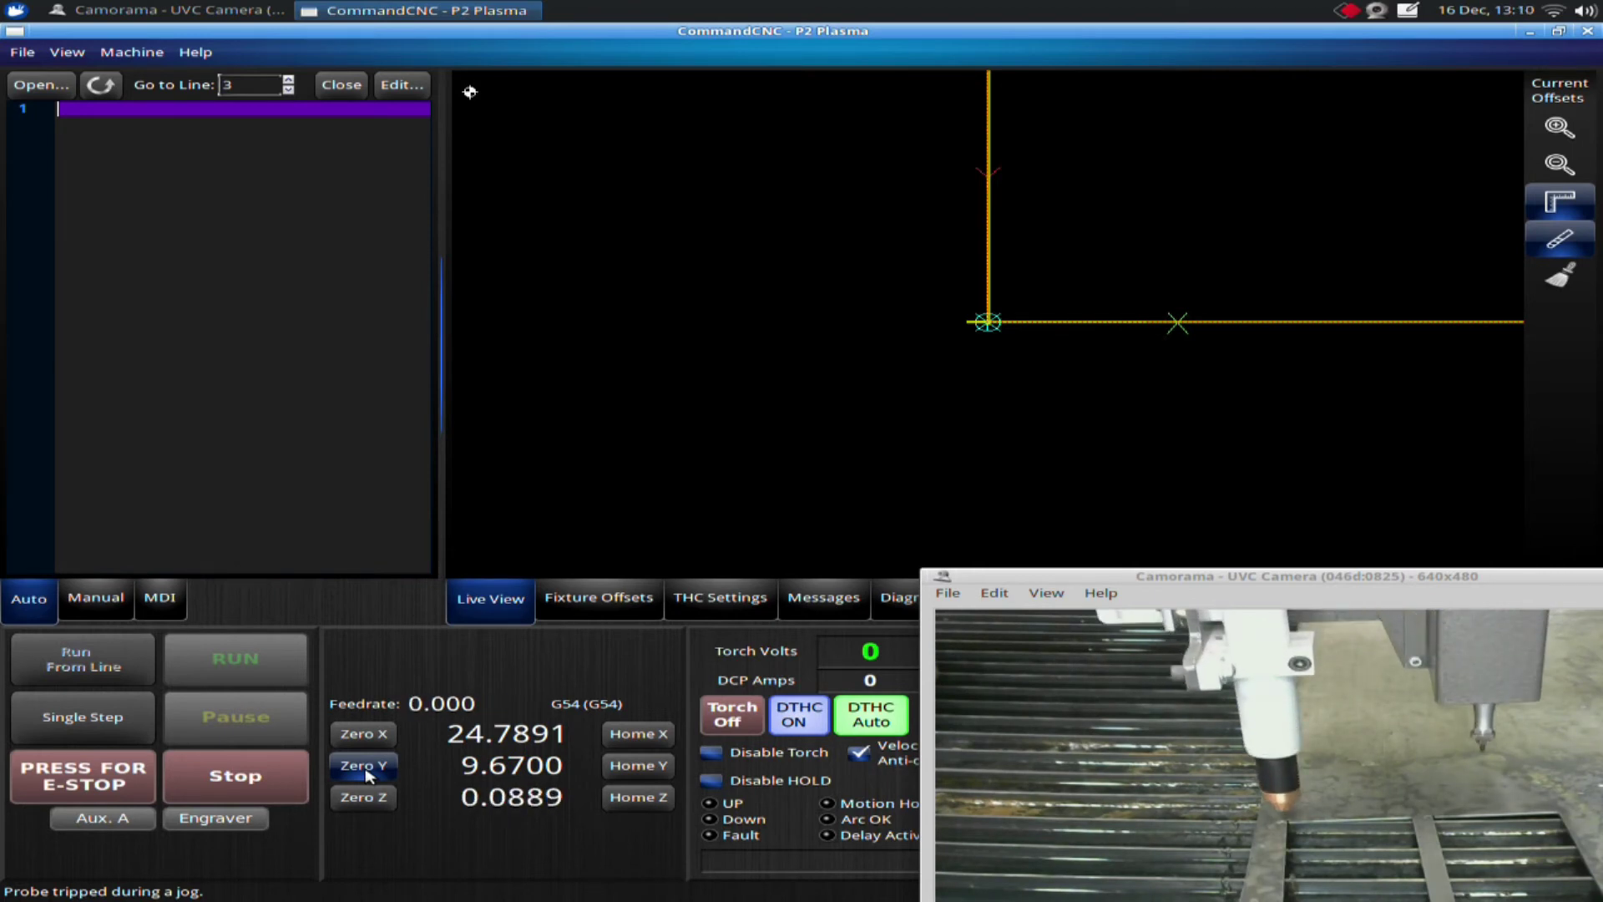
pyautogui.press('pagedown')
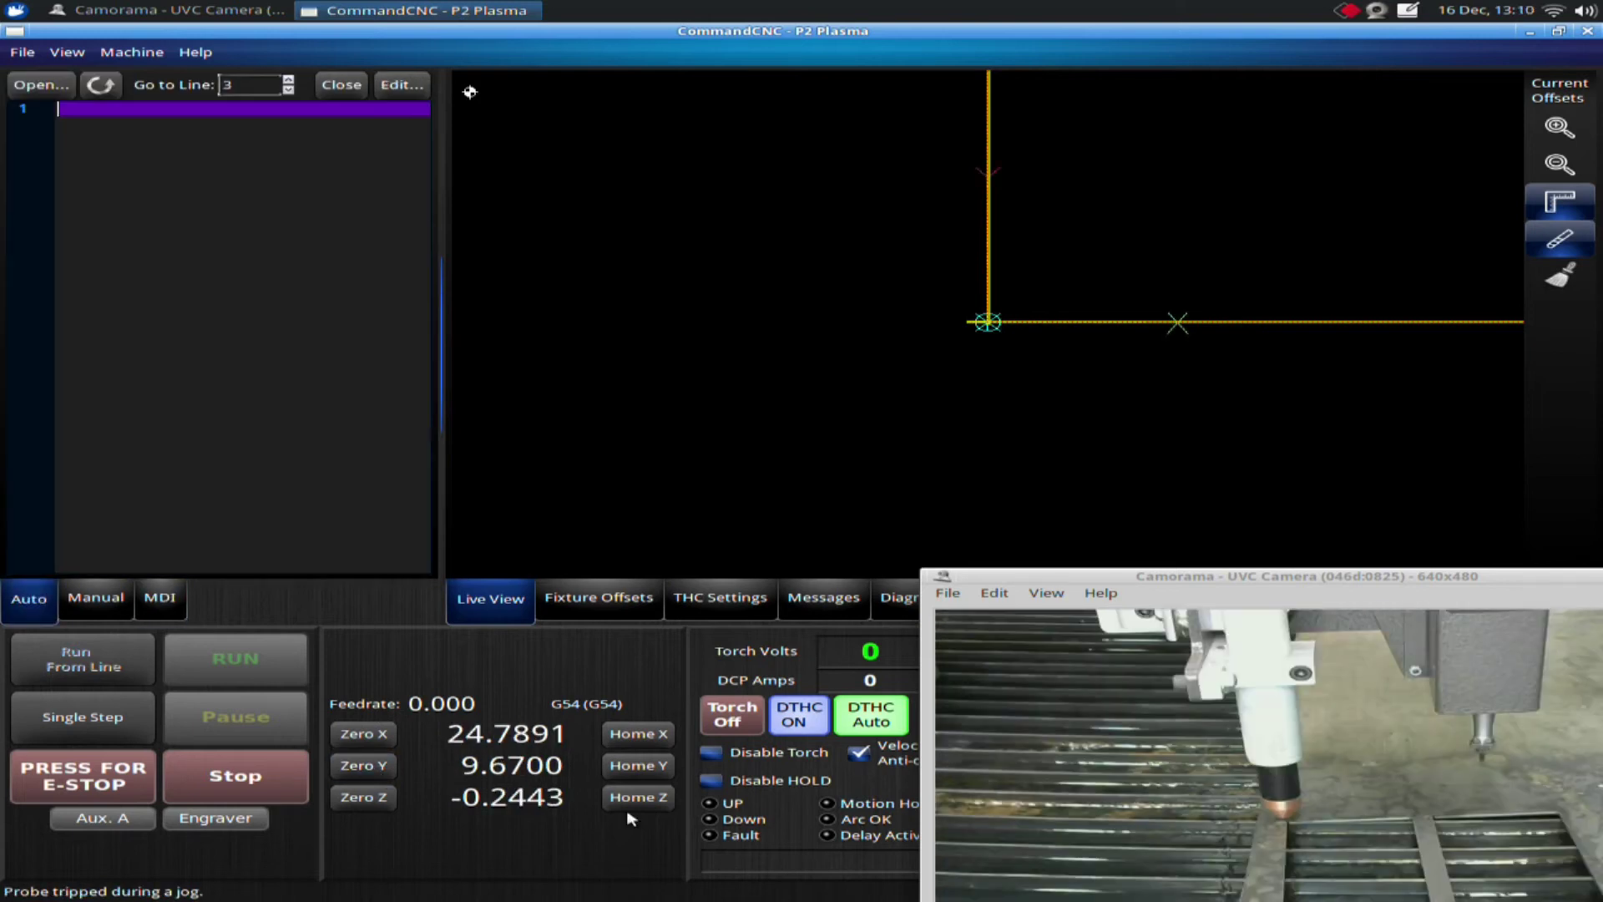
pyautogui.press('pageup')
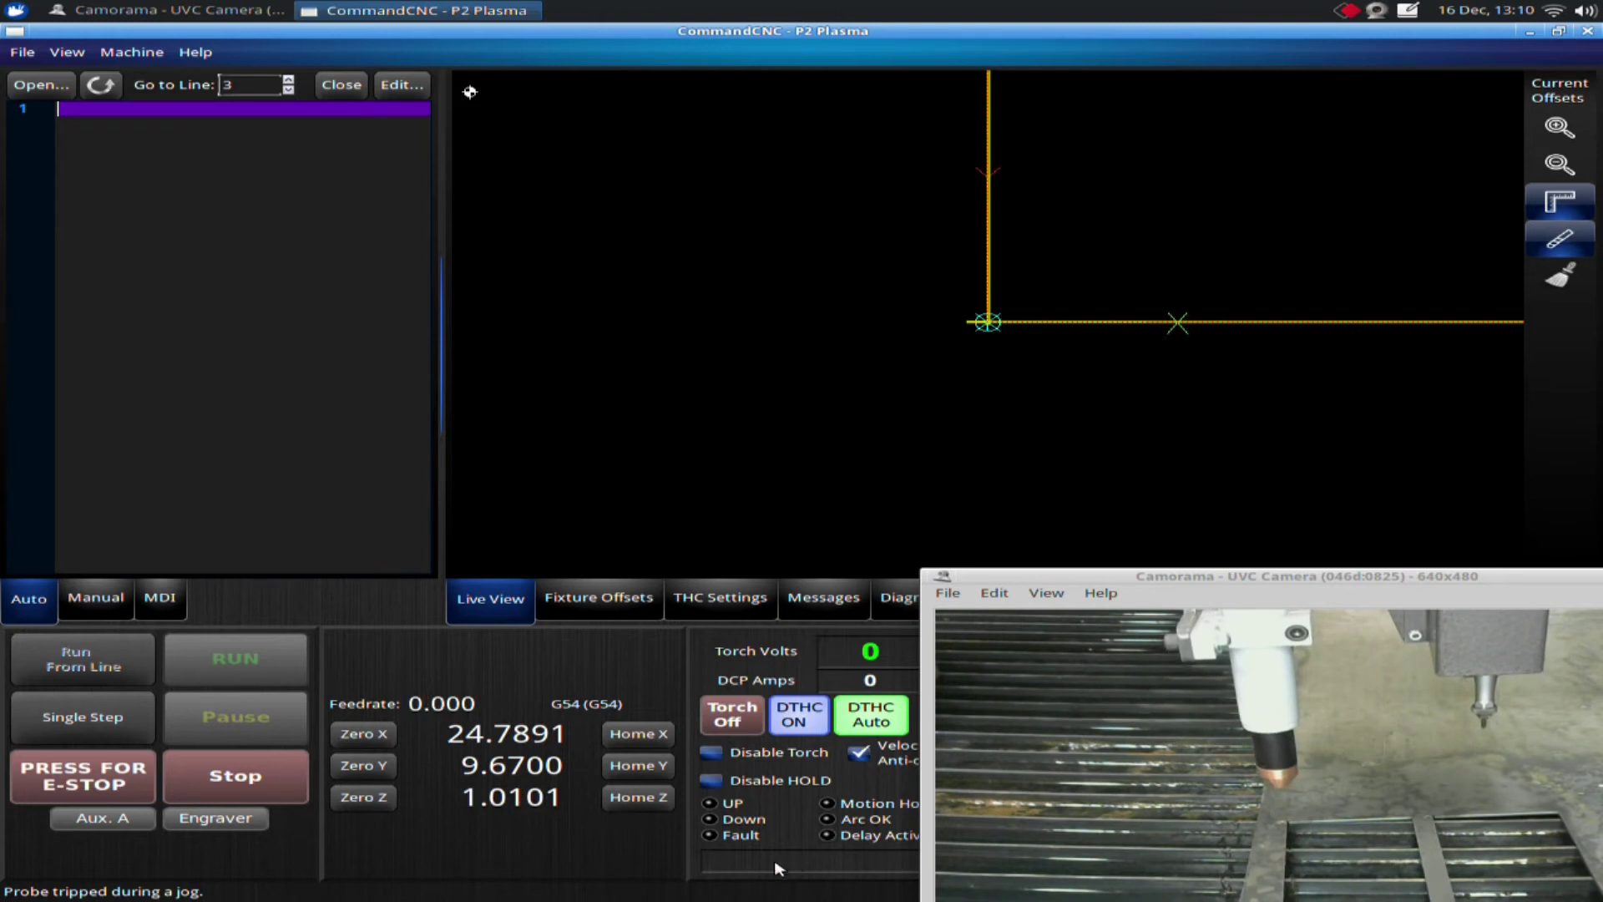
# Step: Zero X, Y and Z at the corner, then jog away to X 2.3828, Y 3.1487
pyautogui.click(361, 735)
pyautogui.click(374, 769)
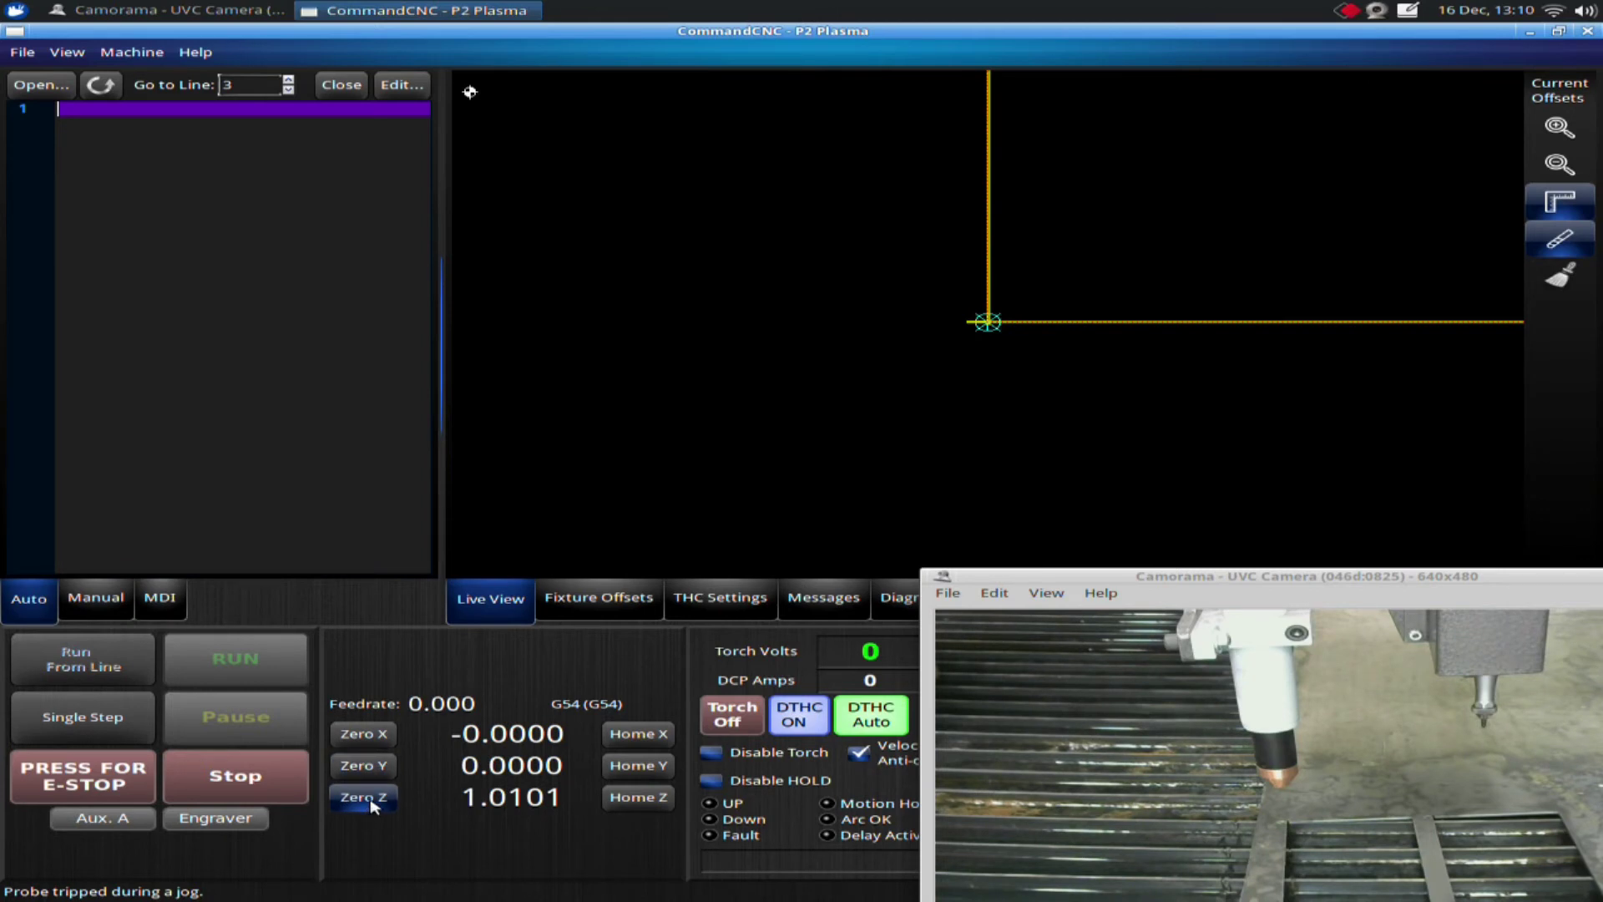
pyautogui.click(370, 798)
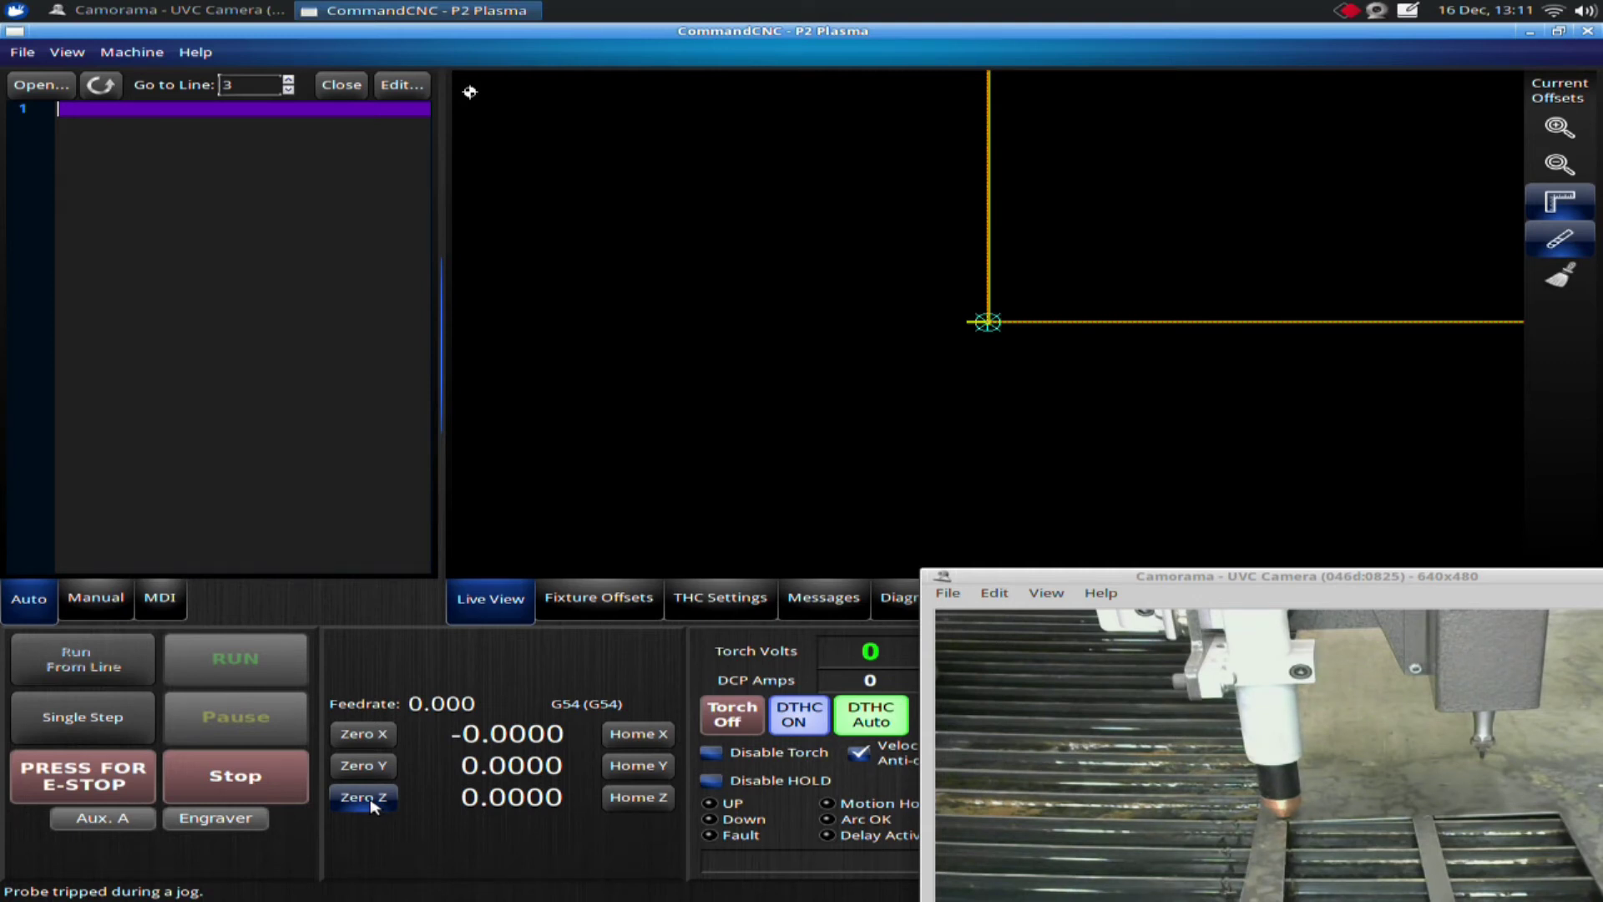
pyautogui.press('Right')
pyautogui.press('Up')
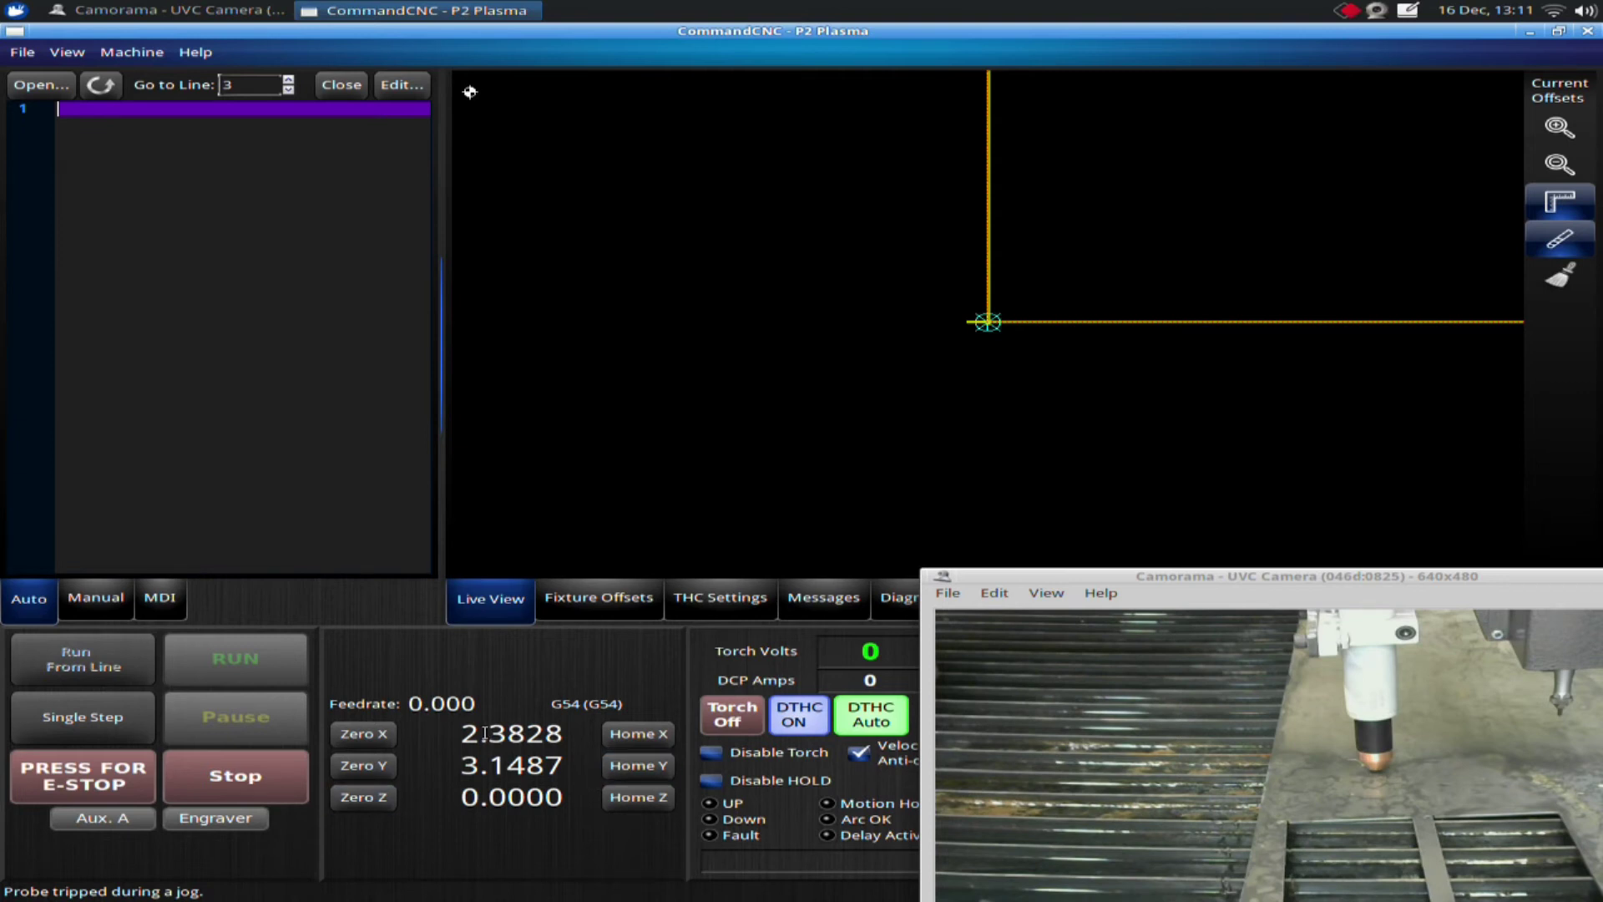
# Step: Edit the X and Y readouts to 8.0000 and 7.0000 to simulate a lost position
pyautogui.click(528, 735)
pyautogui.click(528, 735)
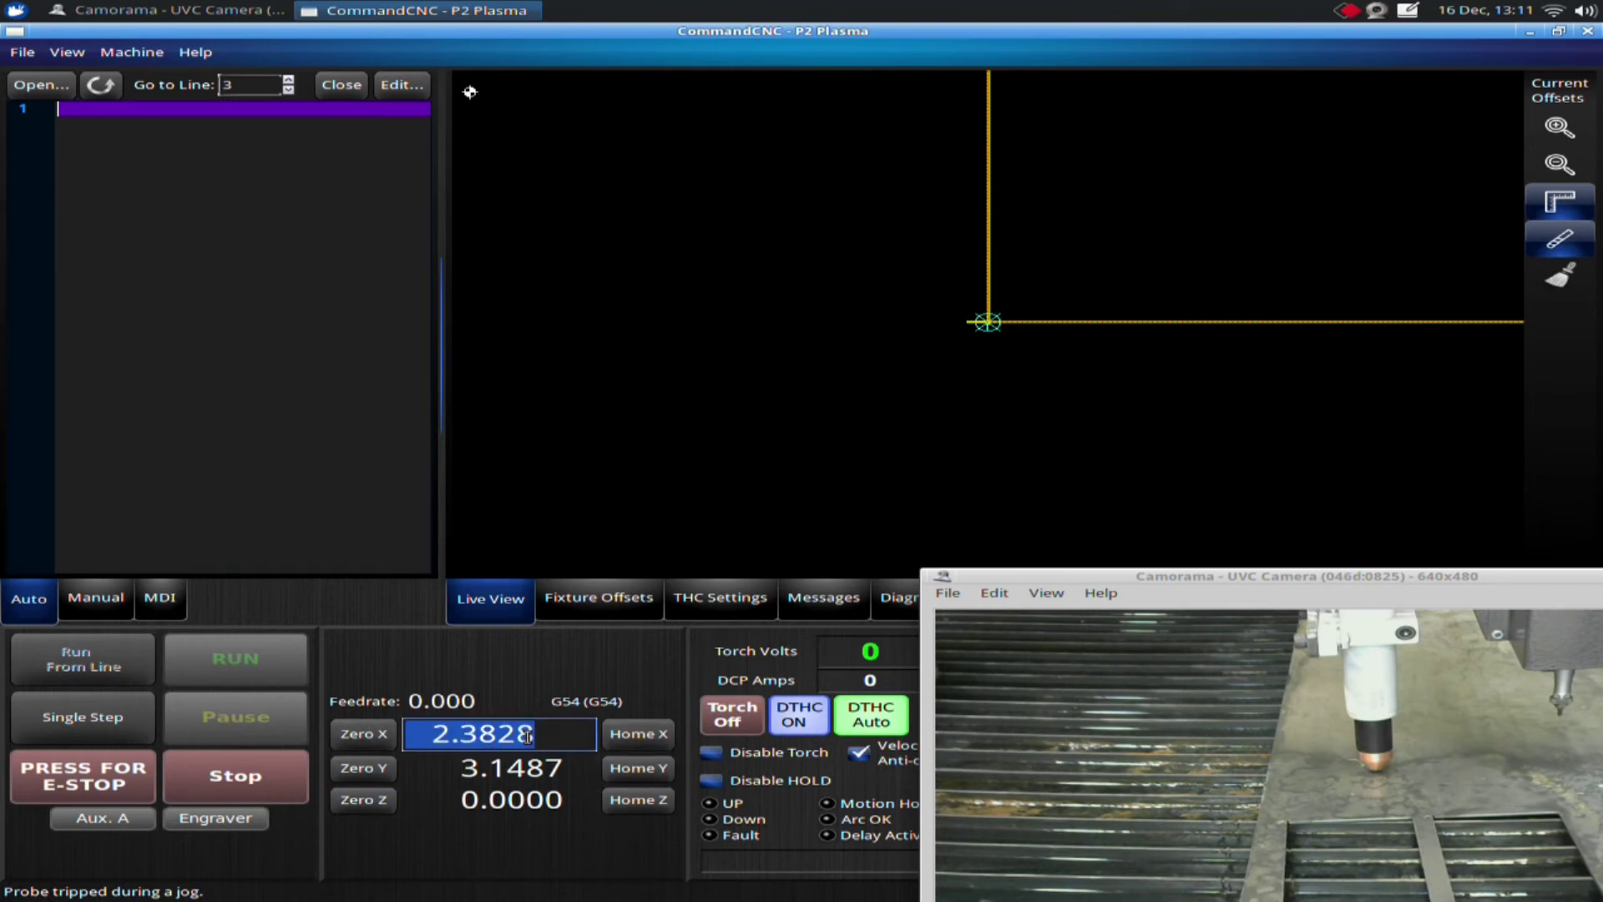
pyautogui.press('BackSpace')
pyautogui.write('8')
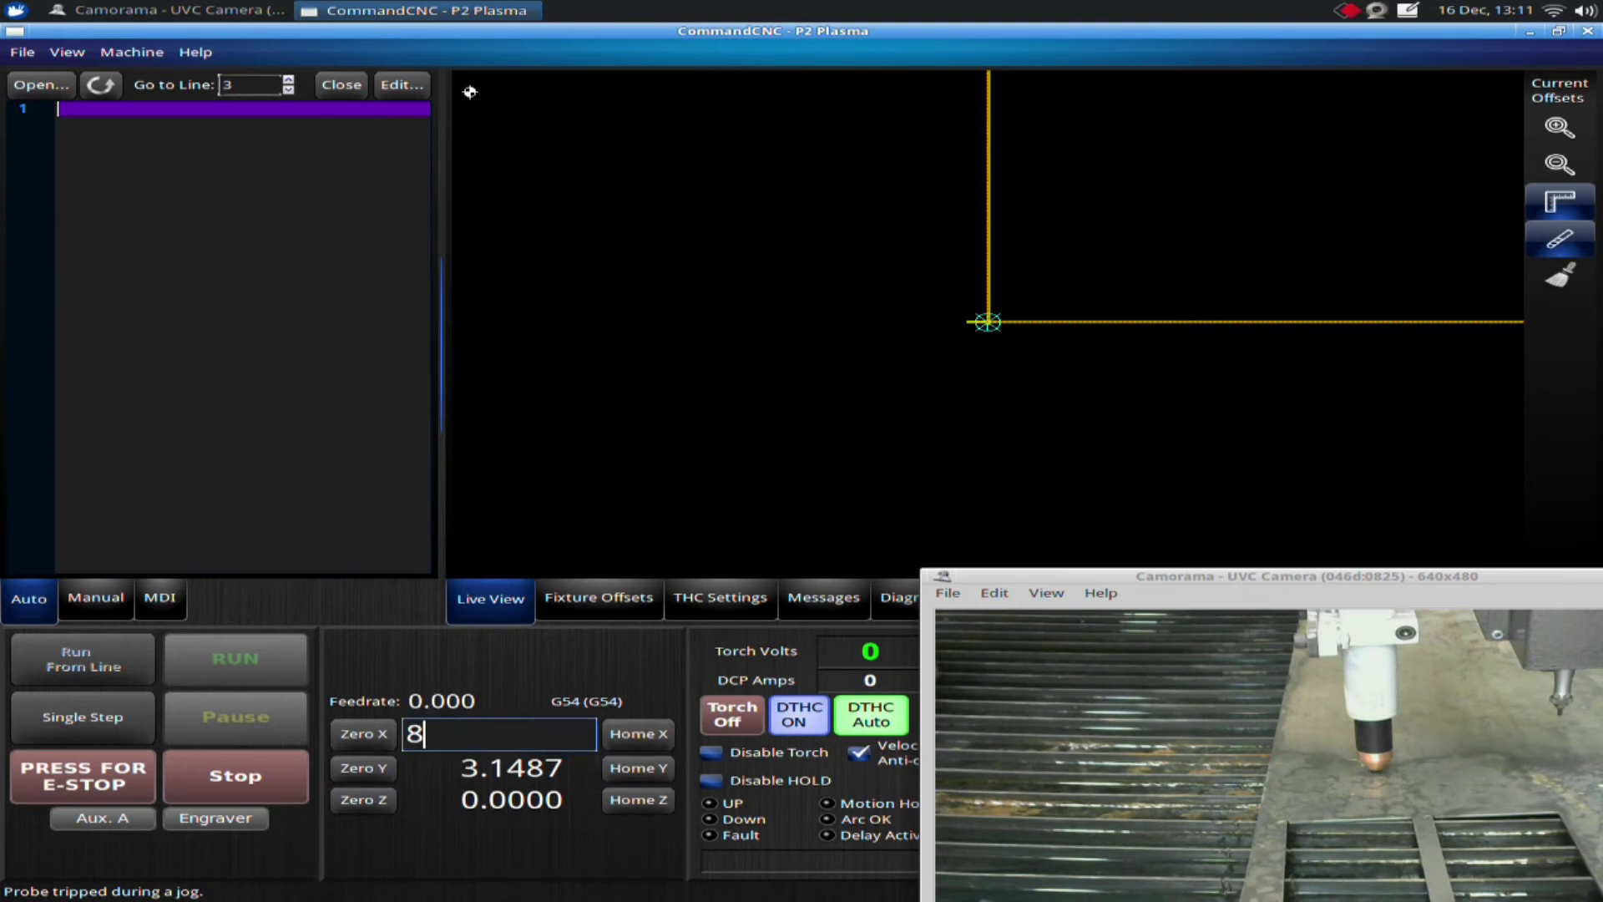
pyautogui.press('Escape')
pyautogui.click(524, 766)
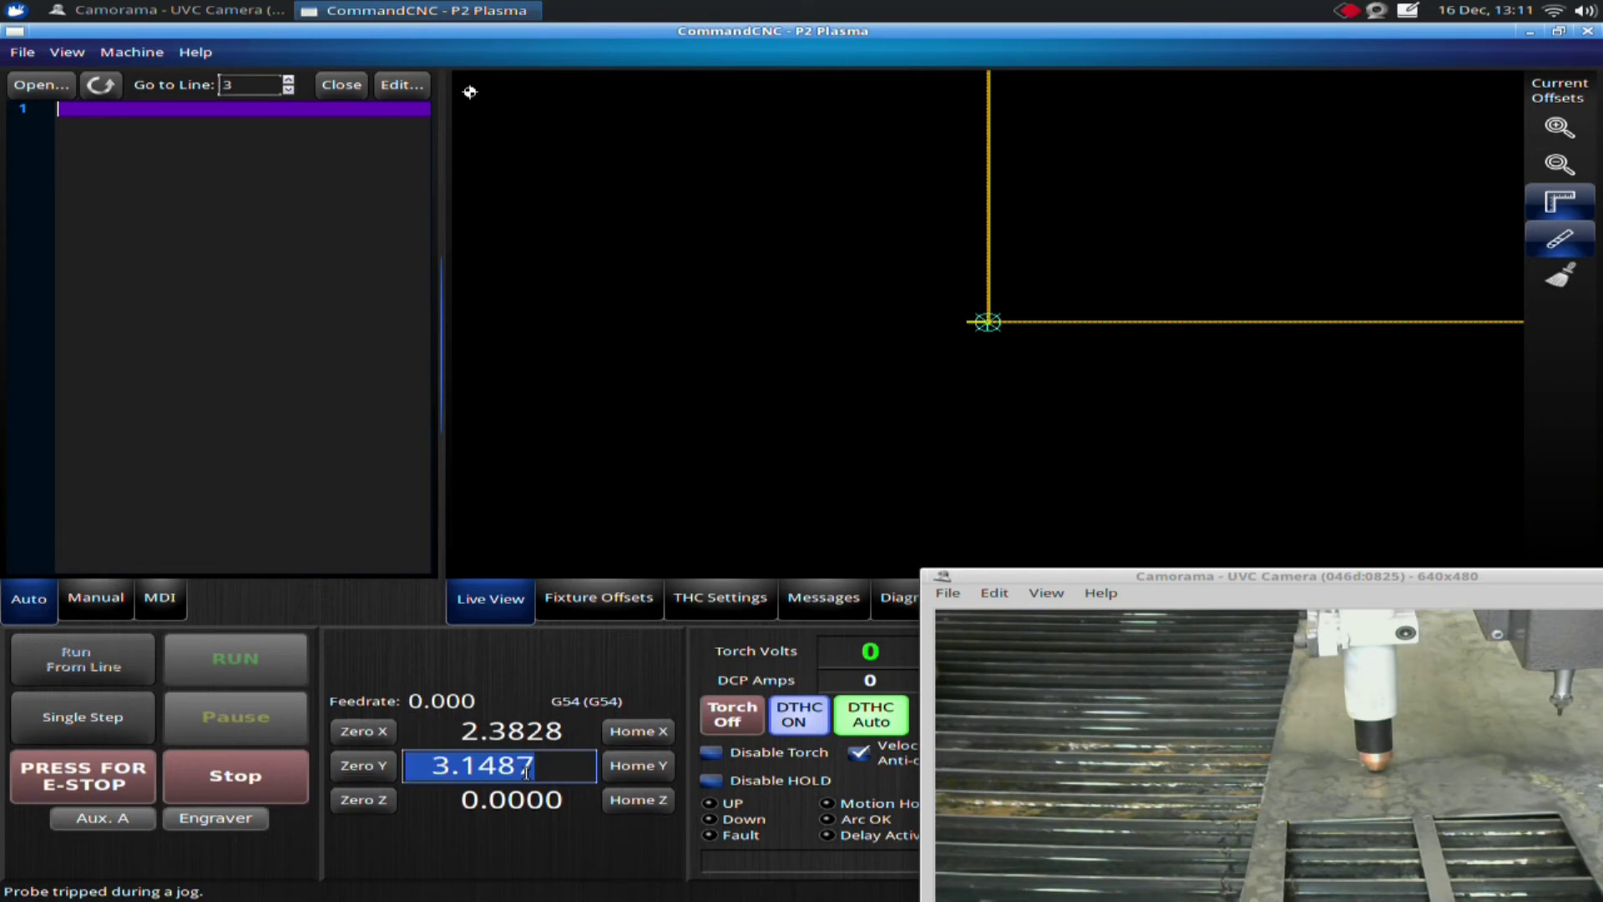
pyautogui.write('7')
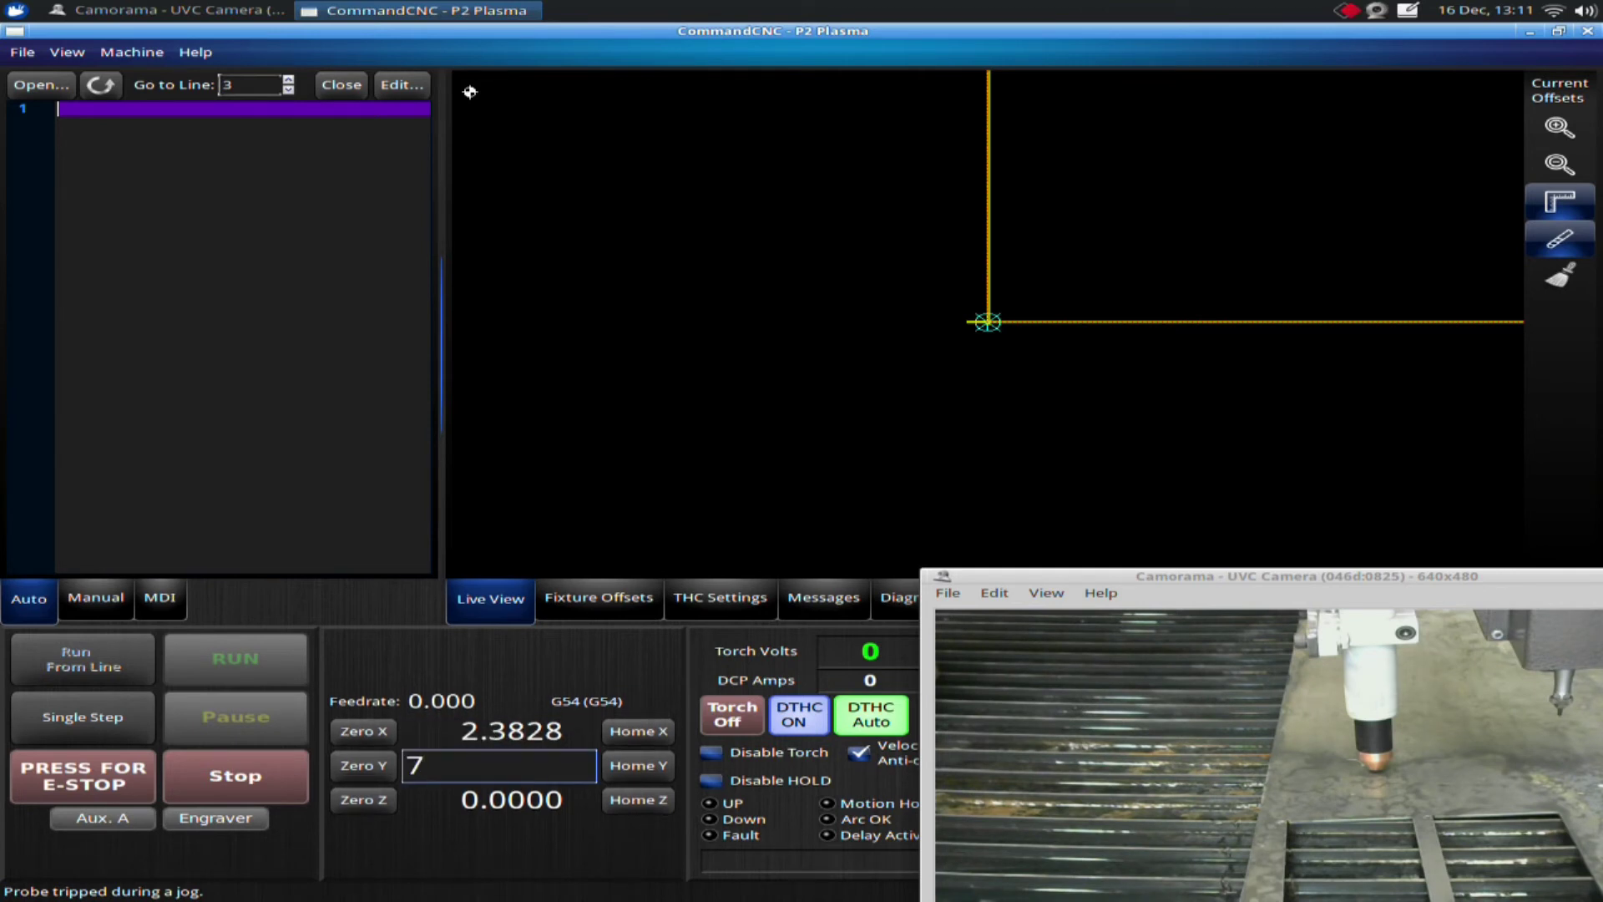
pyautogui.press('Return')
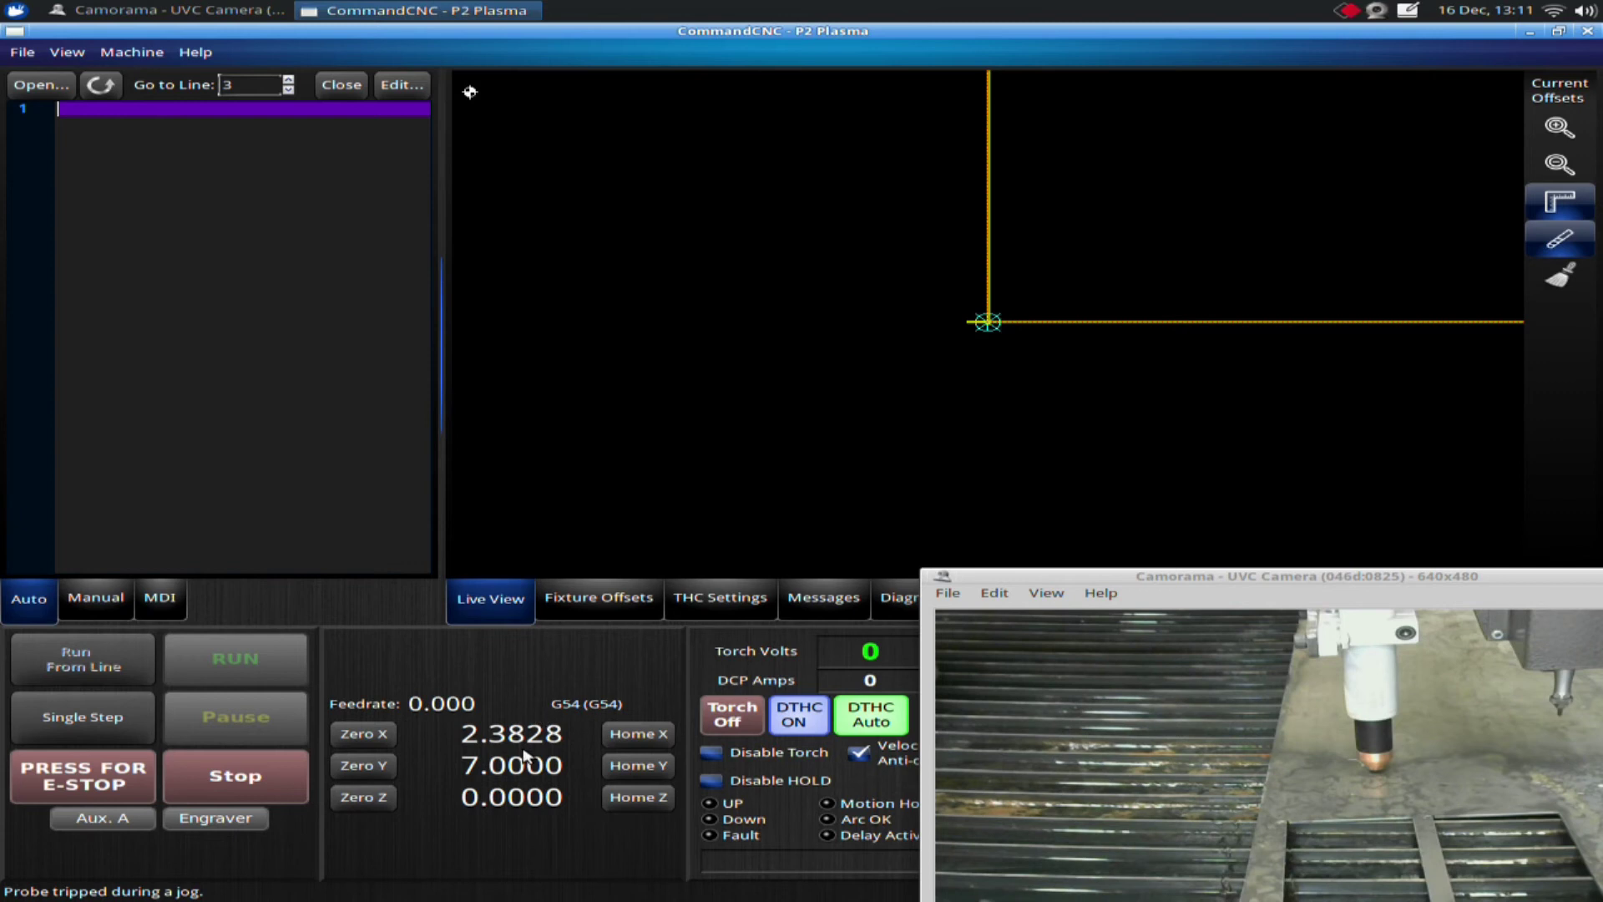
pyautogui.click(536, 735)
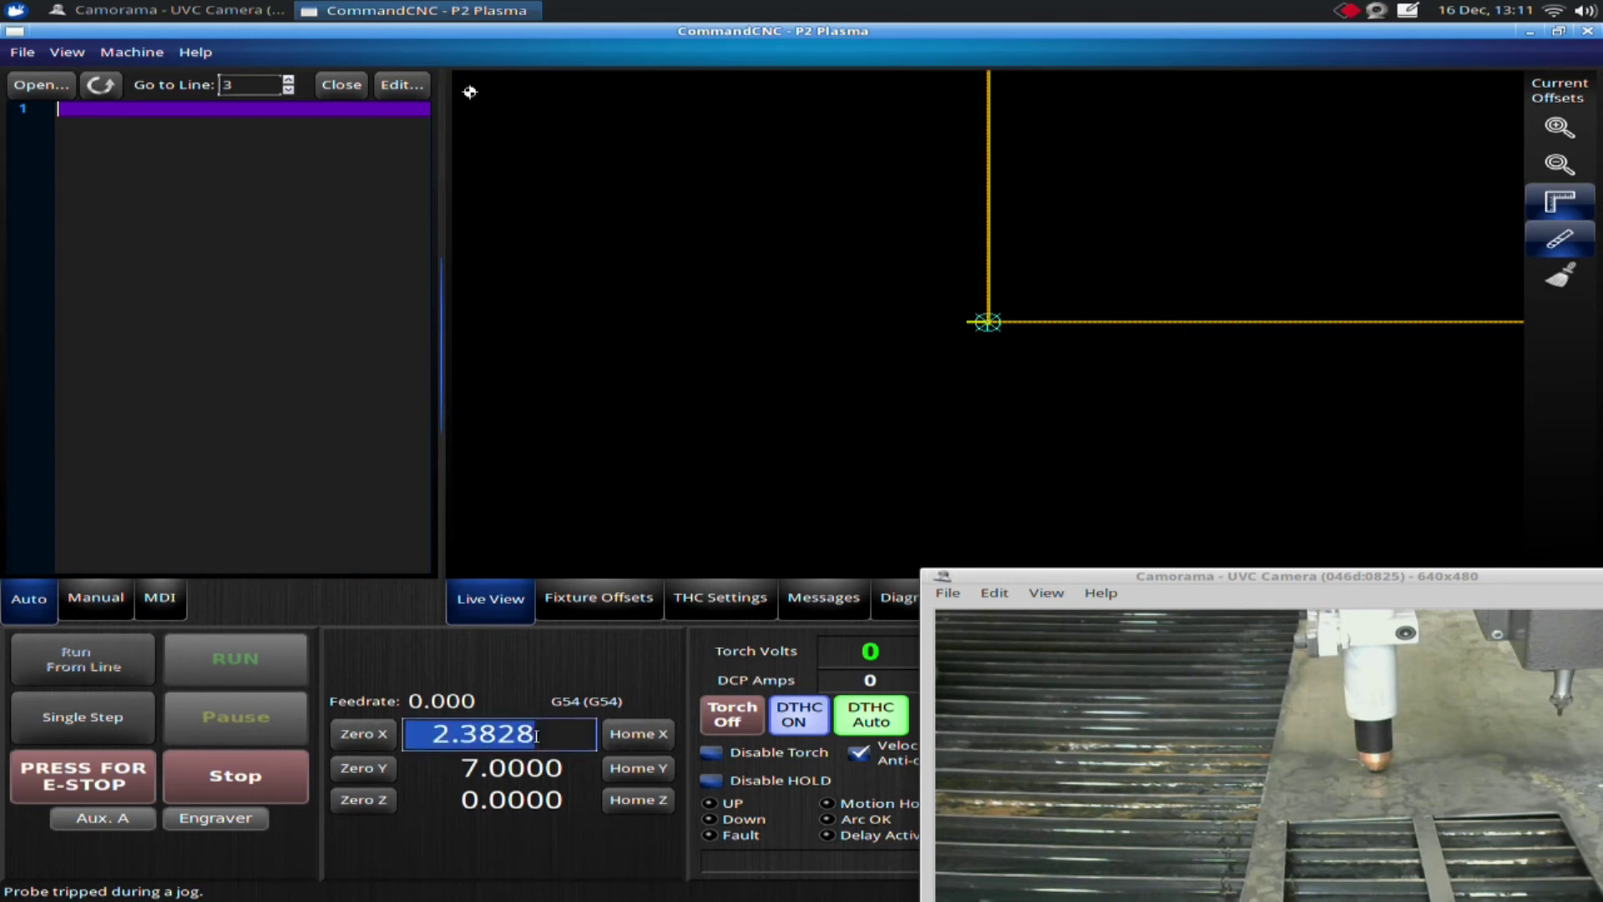
pyautogui.write('8')
pyautogui.press('Return')
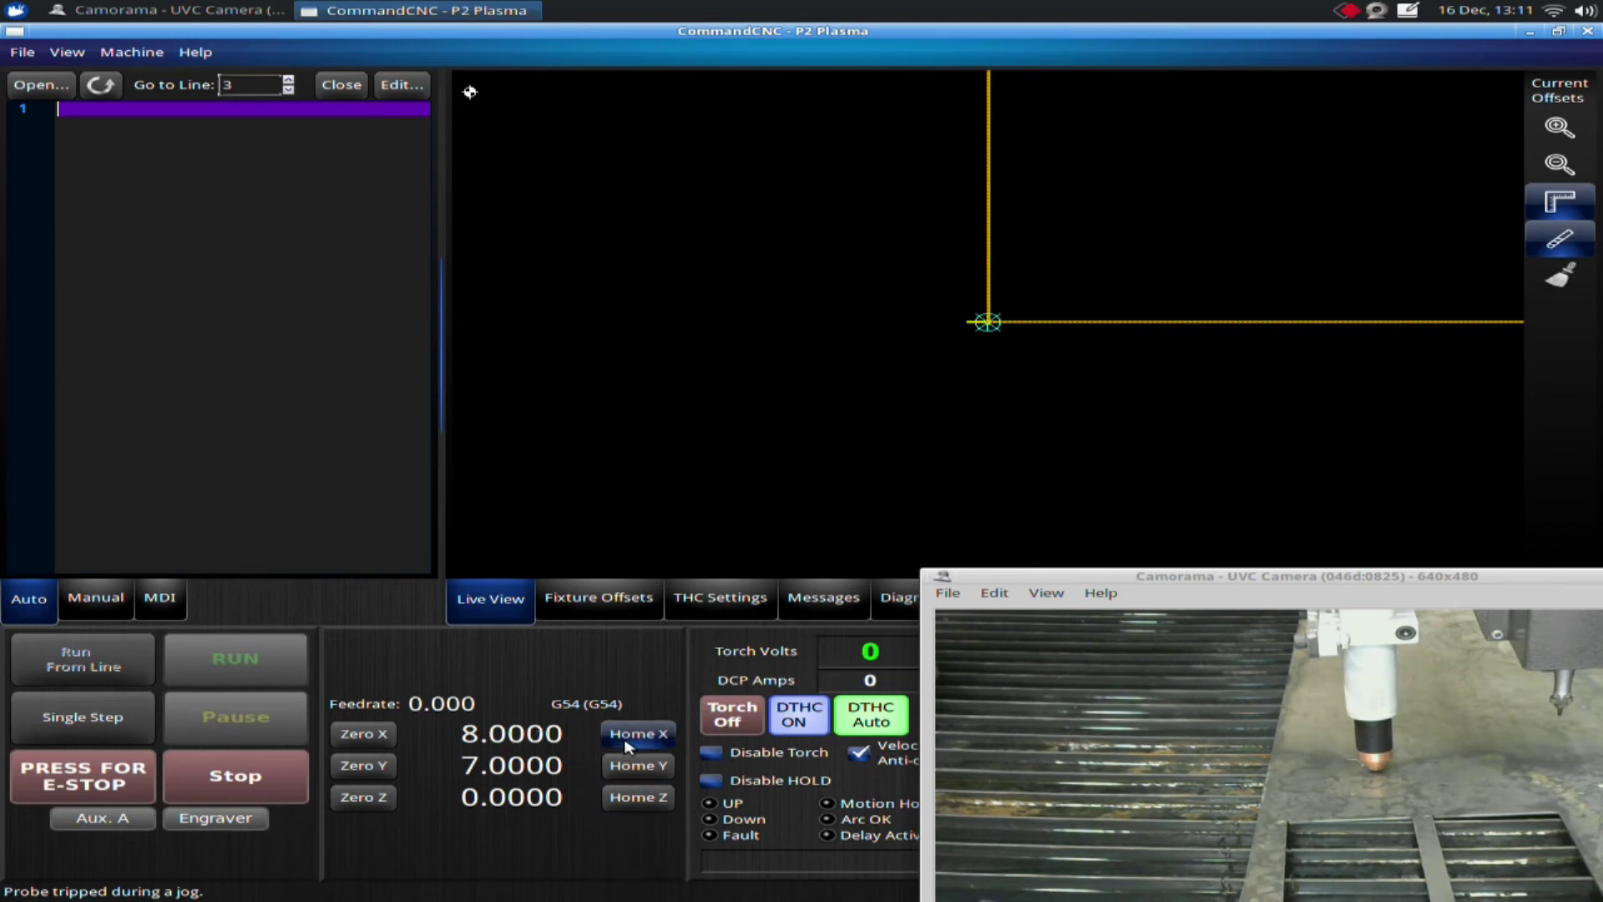
# Step: Run g0x0y0 in MDI so X and Y read zero in the redefined coordinates
pyautogui.click(162, 599)
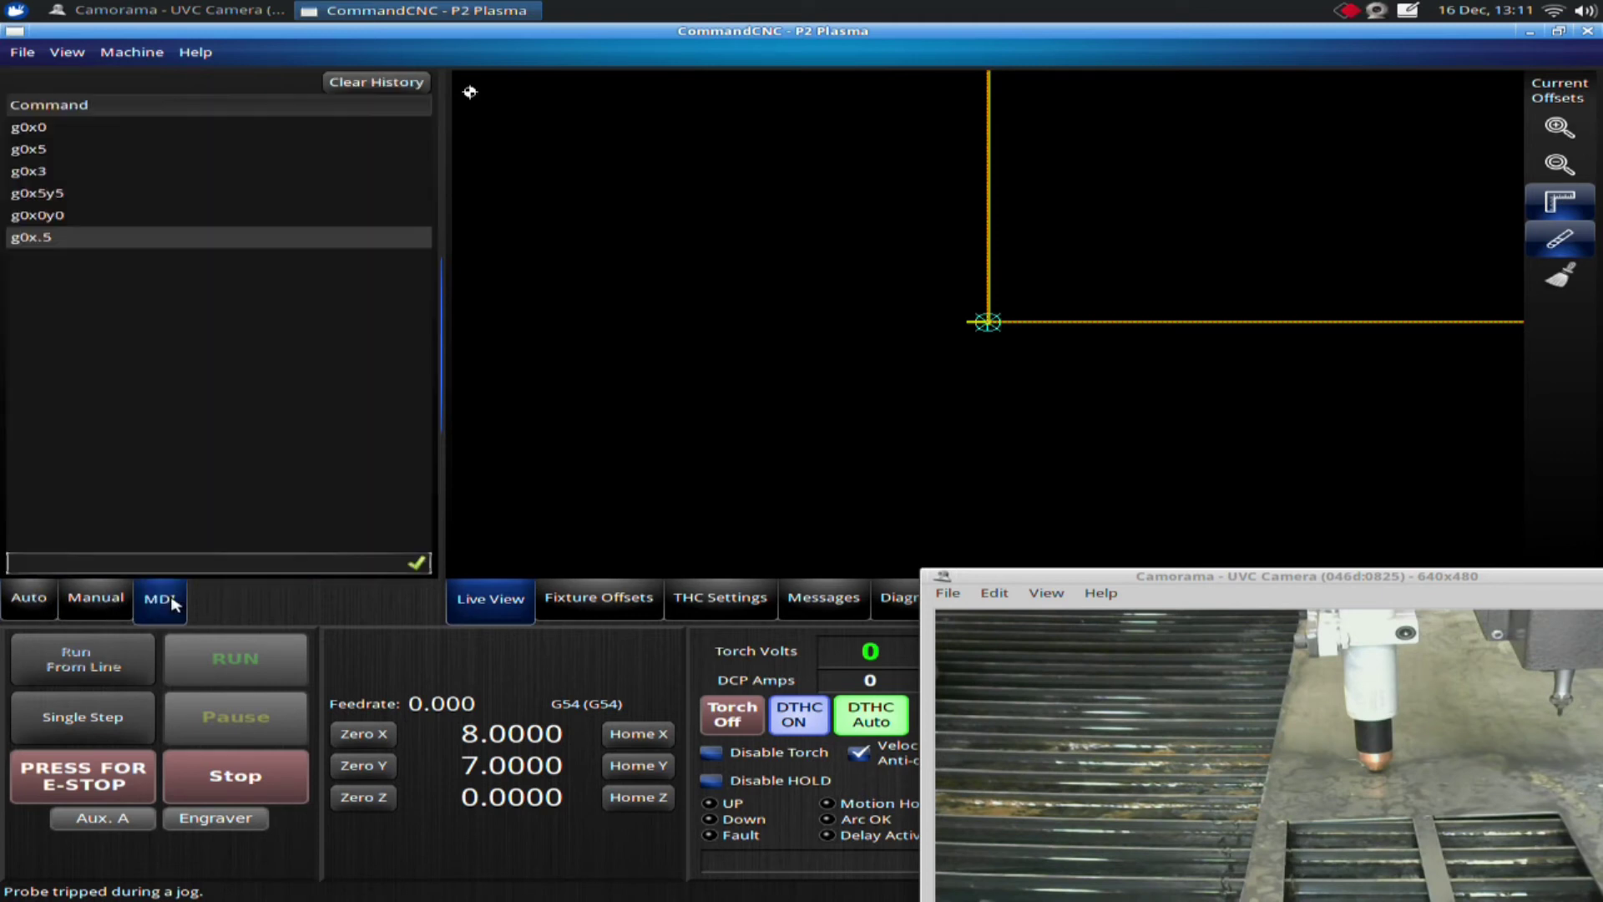
pyautogui.click(50, 565)
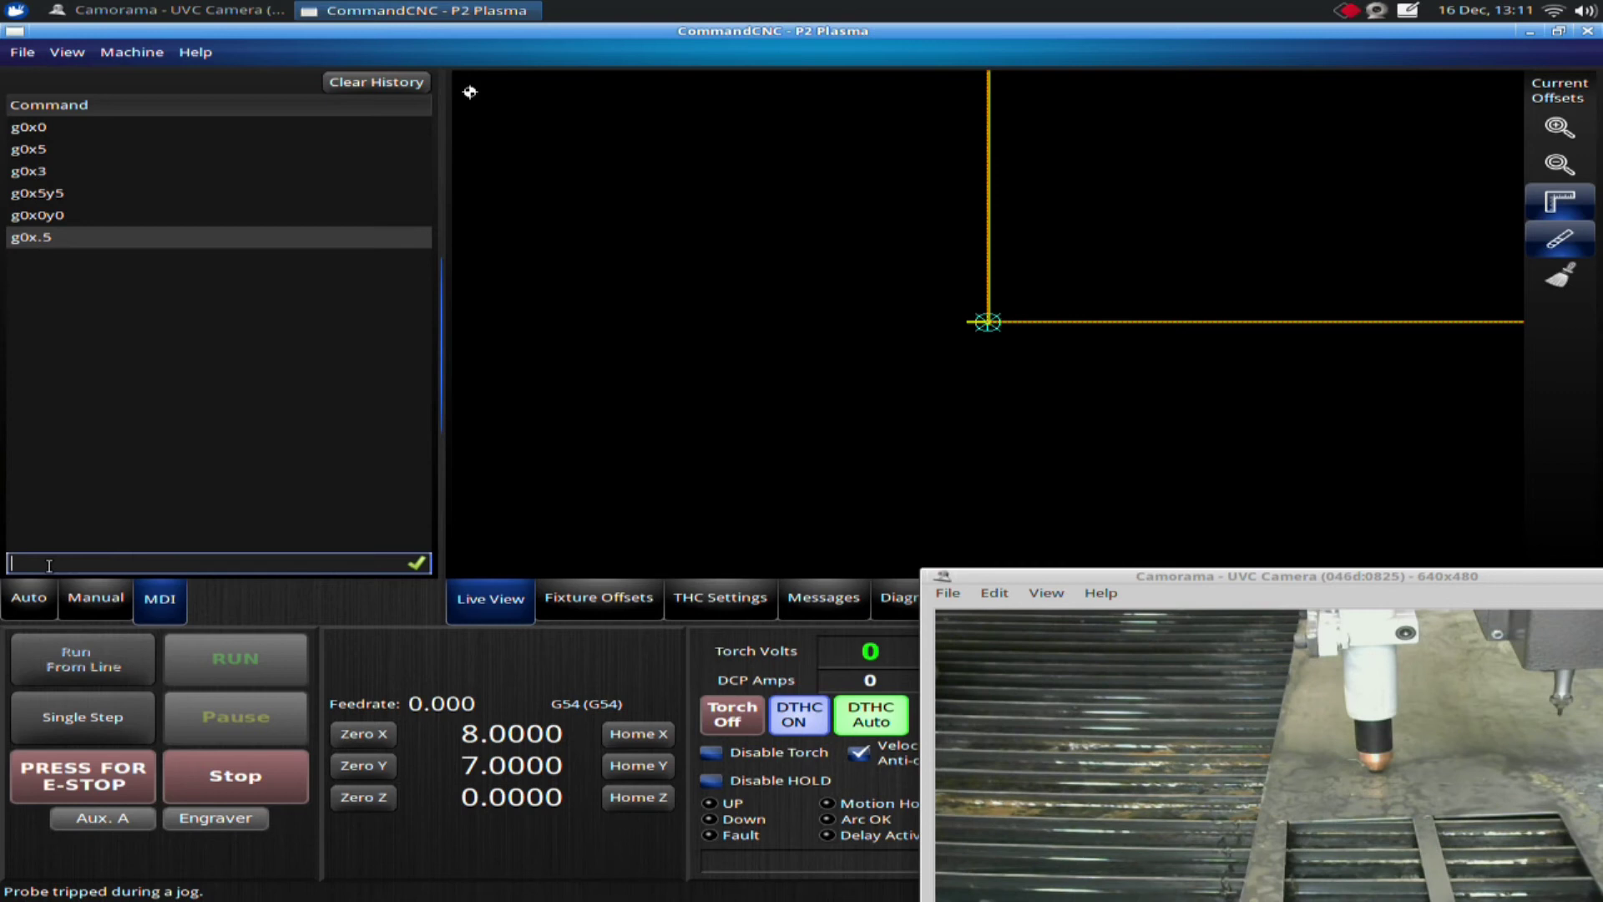
pyautogui.write('g0x0y0')
pyautogui.press('Return')
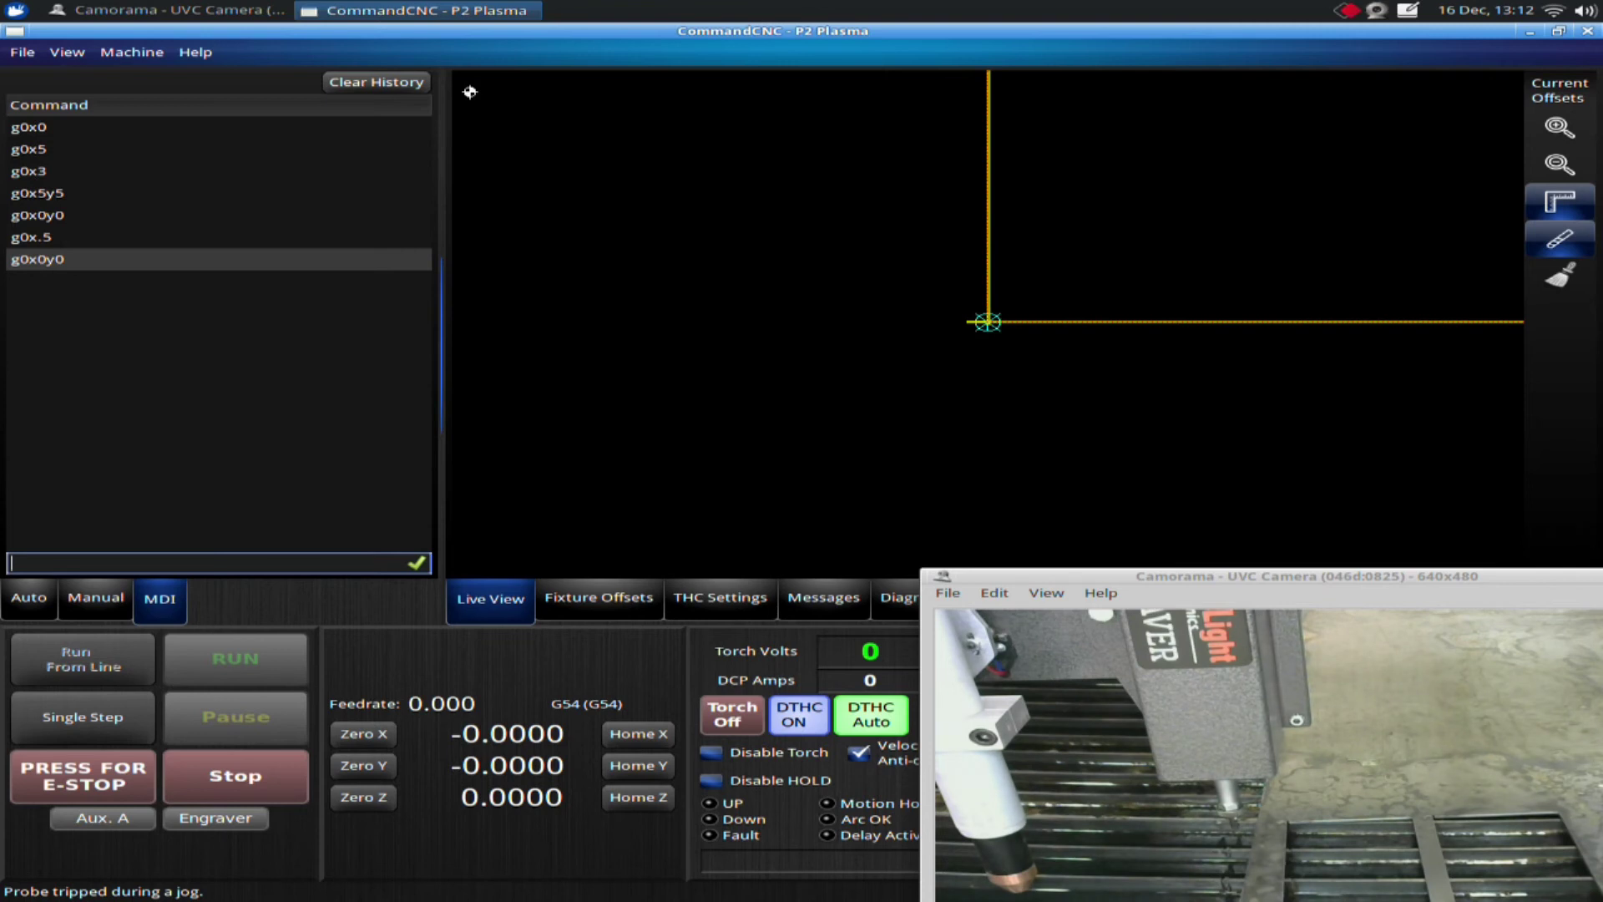
pyautogui.click(41, 602)
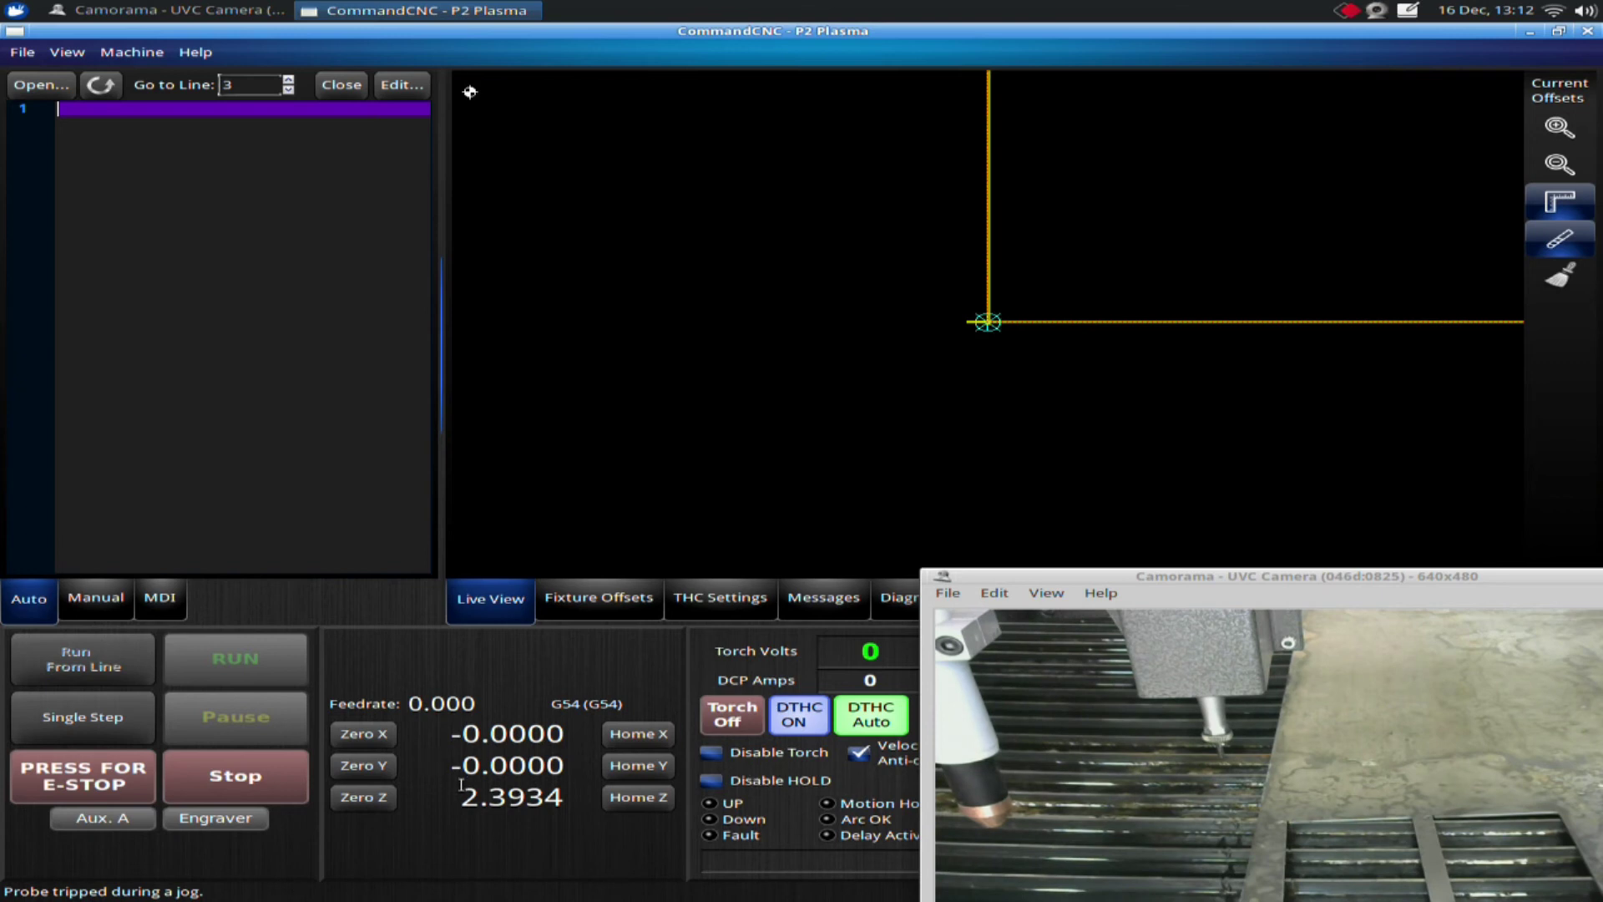
# Step: Home X and Y, zero both at home, and raise Z to 3.5323
pyautogui.click(654, 734)
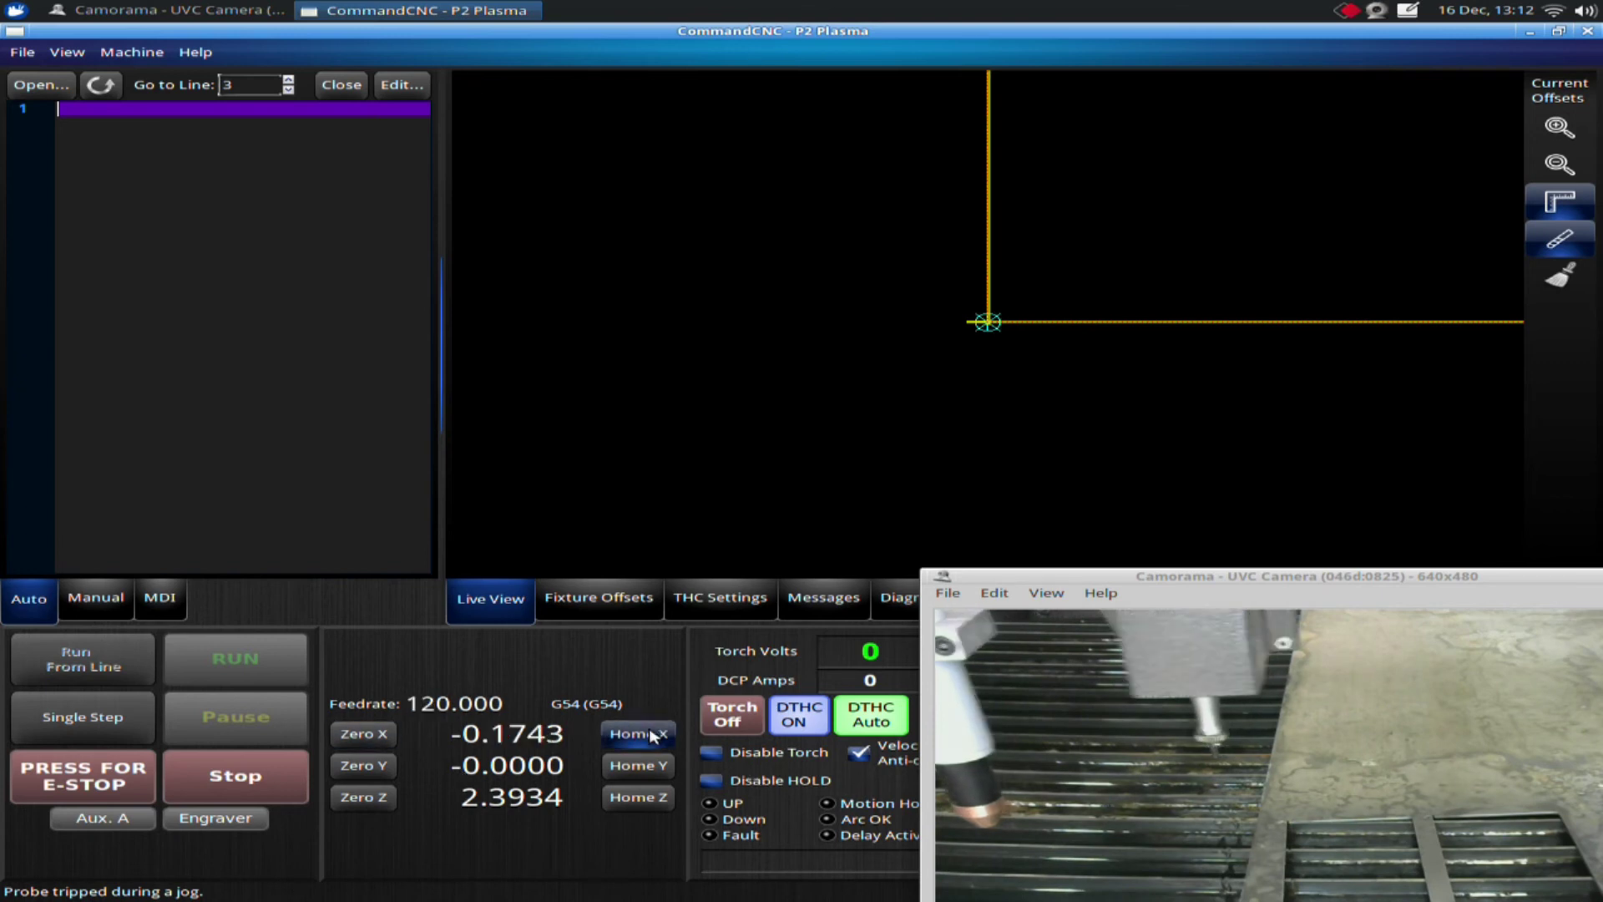
pyautogui.press('Down')
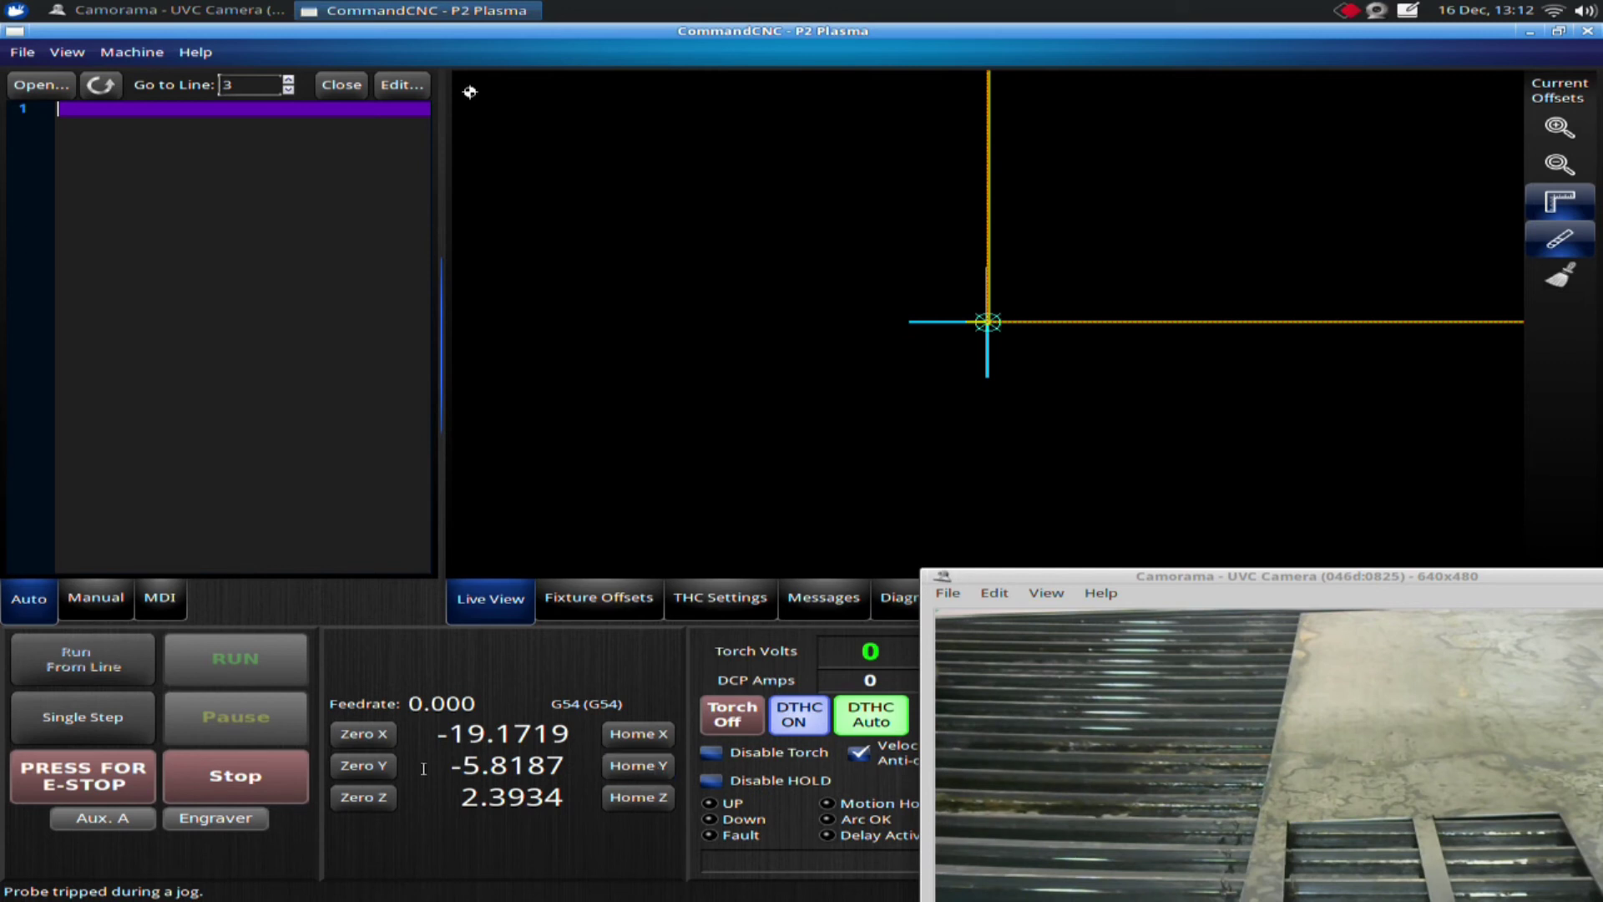
pyautogui.click(357, 773)
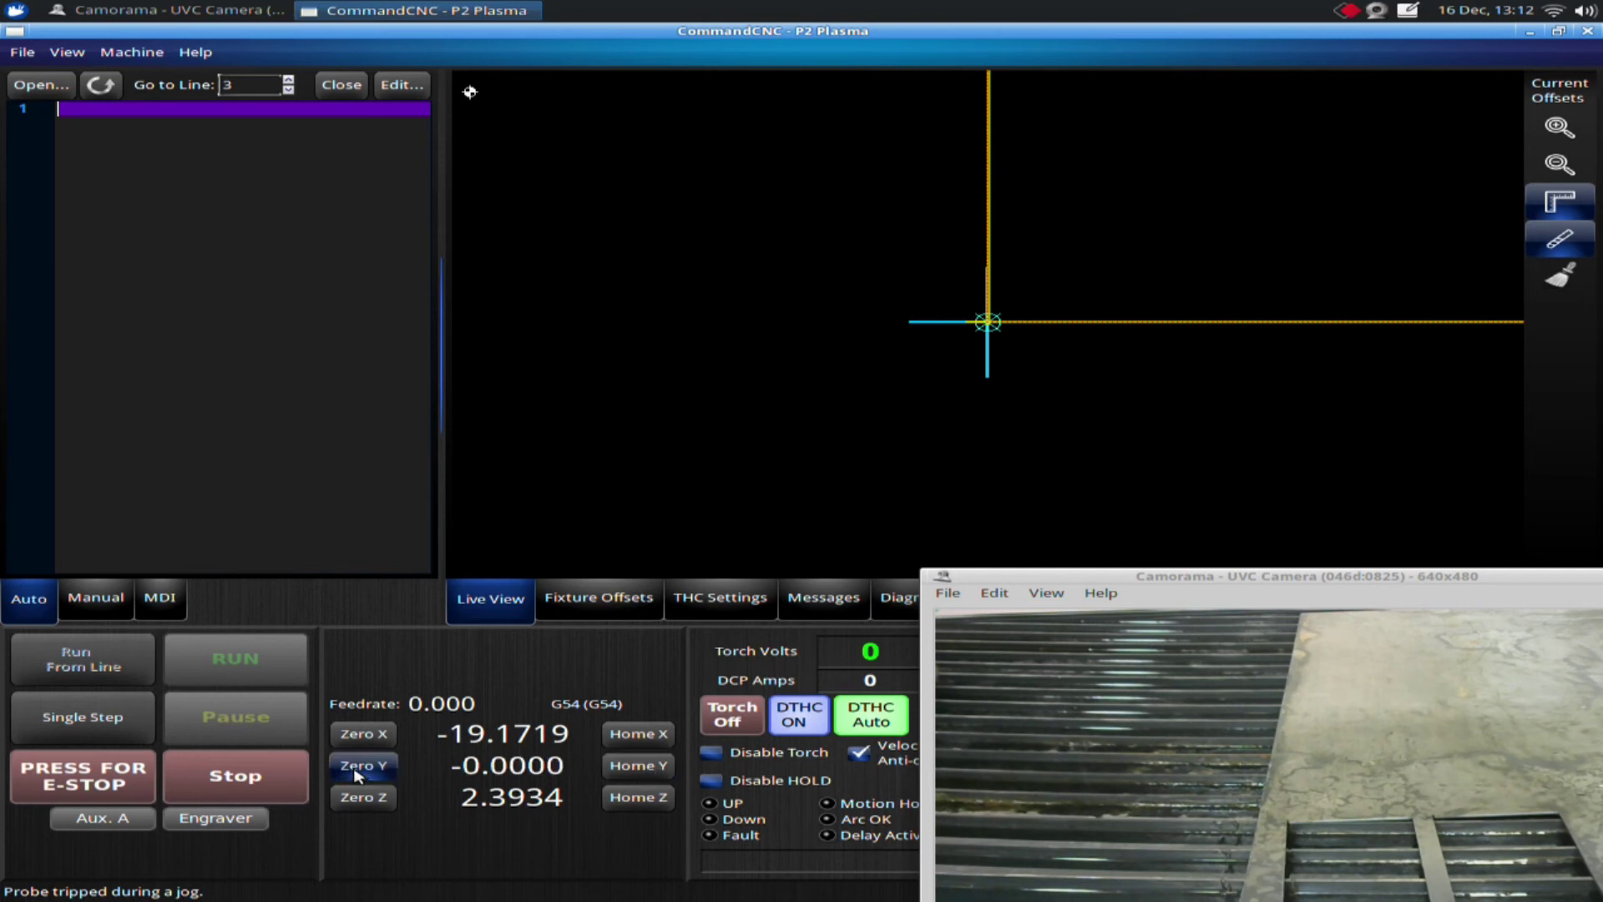
pyautogui.click(368, 736)
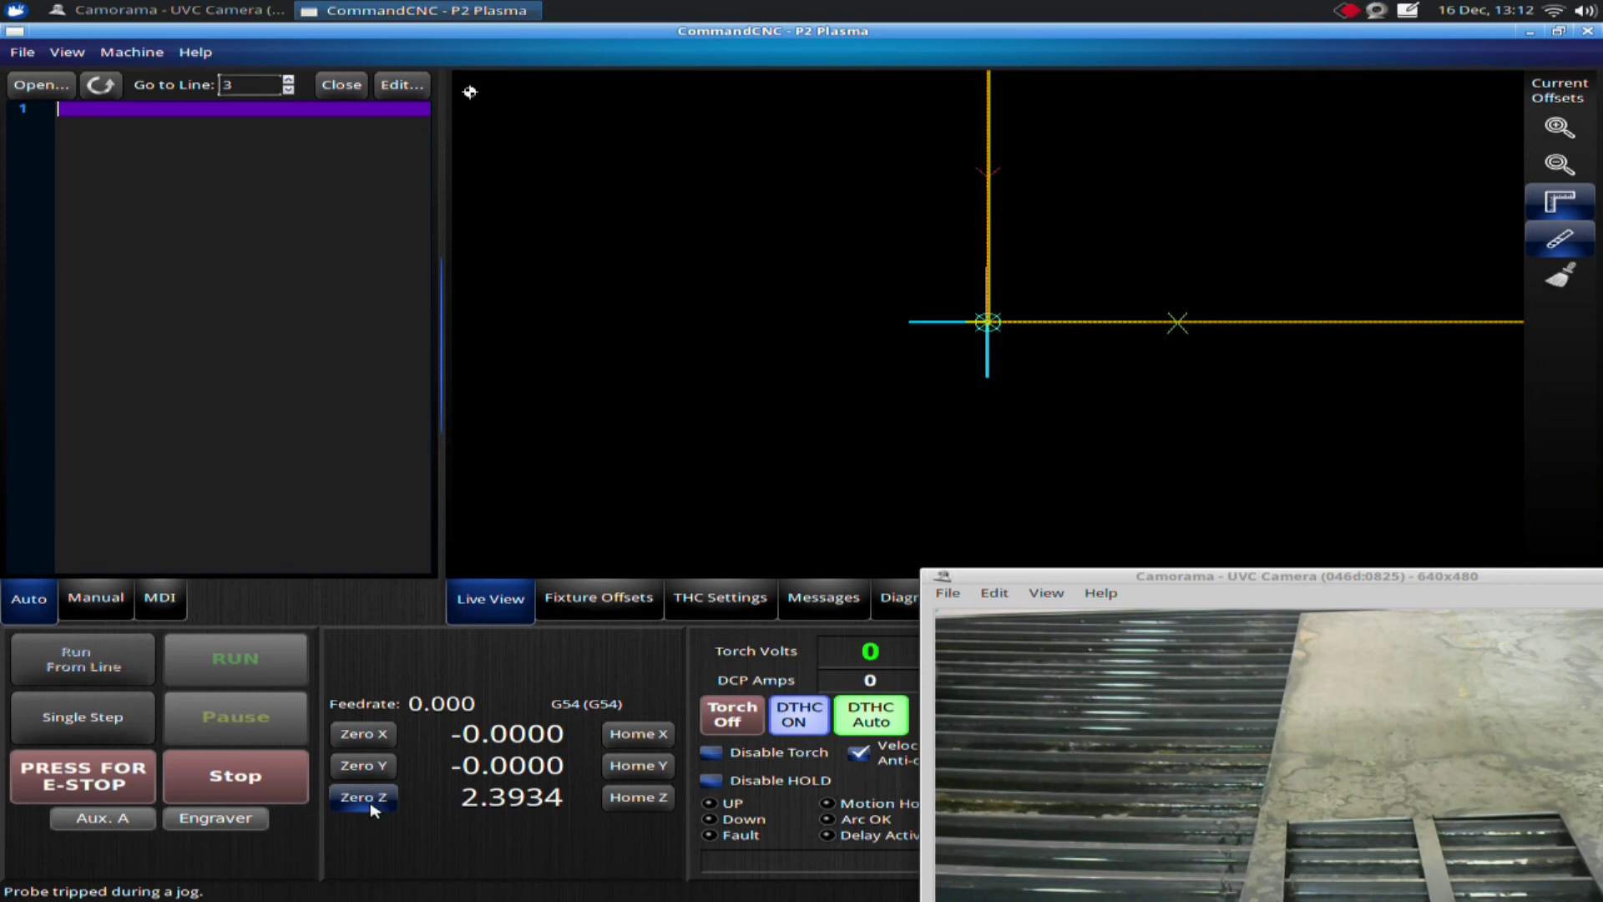
pyautogui.press('pageup')
pyautogui.press('pageup')
pyautogui.click(157, 600)
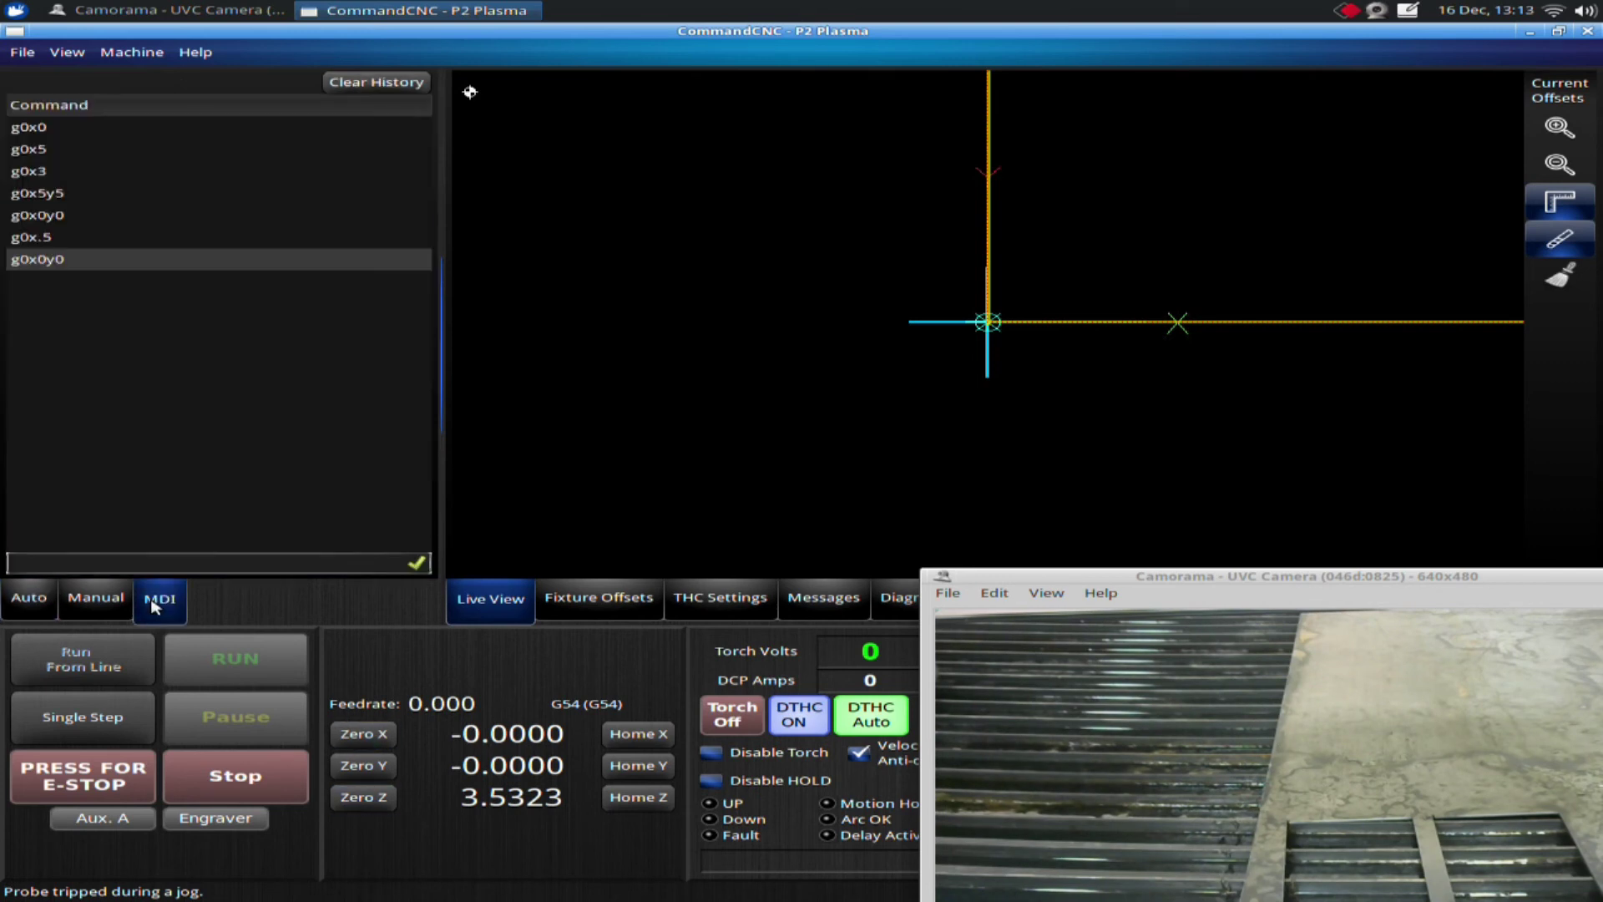
# Step: Run g0x24.7891y9.6700 to rapid back to the recorded part zero
pyautogui.click(60, 563)
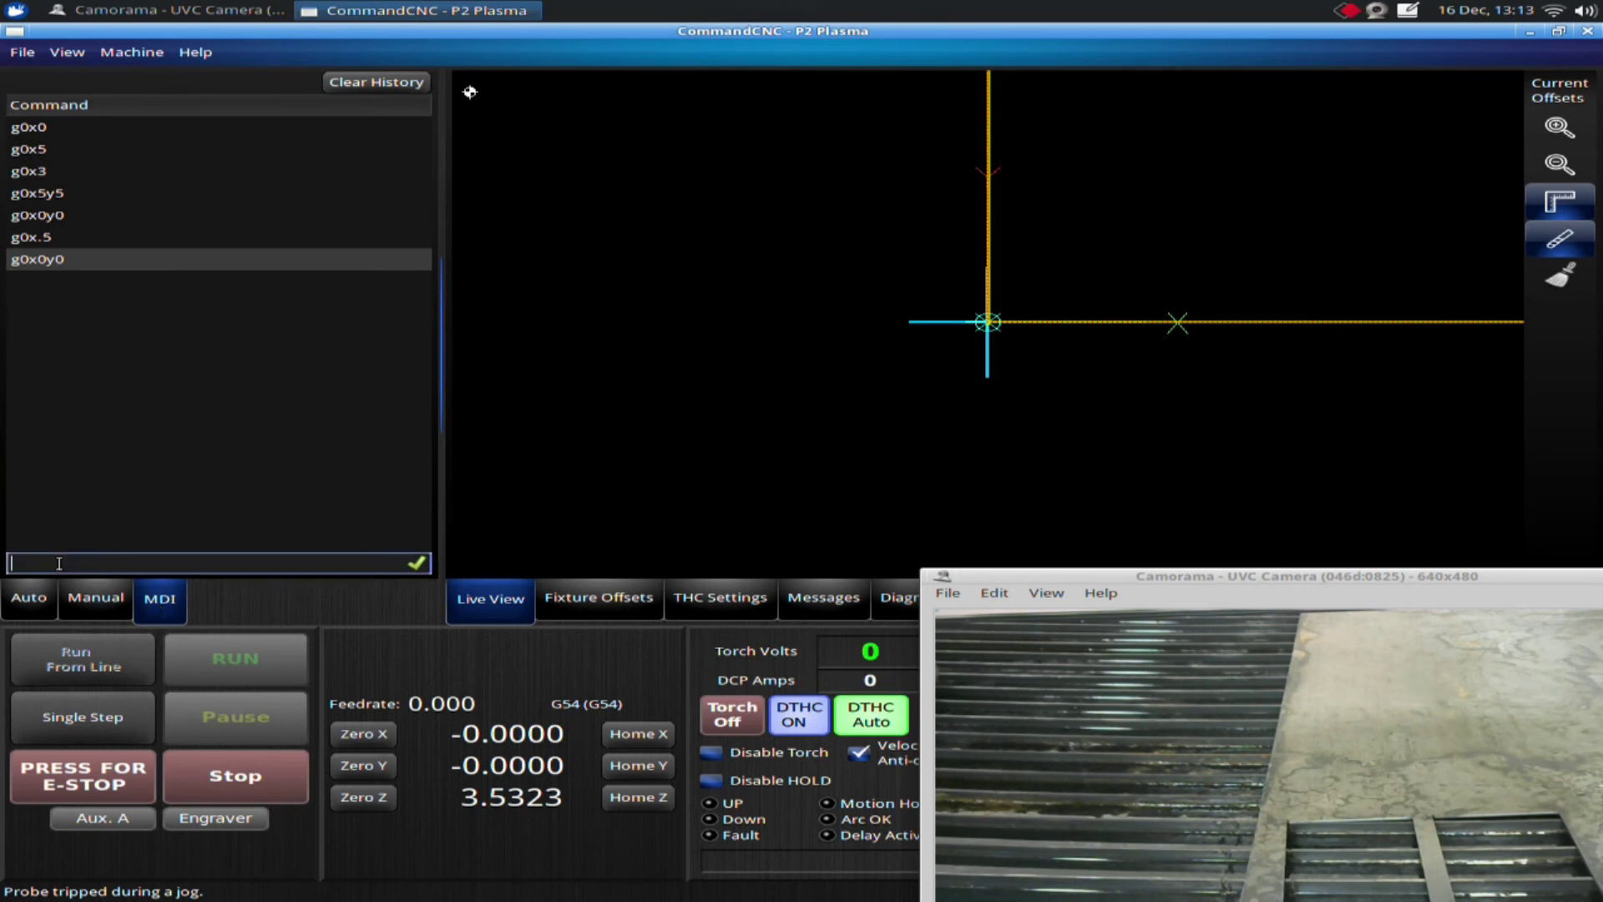
pyautogui.write('g0x24.7891y9.6700')
pyautogui.press('Return')
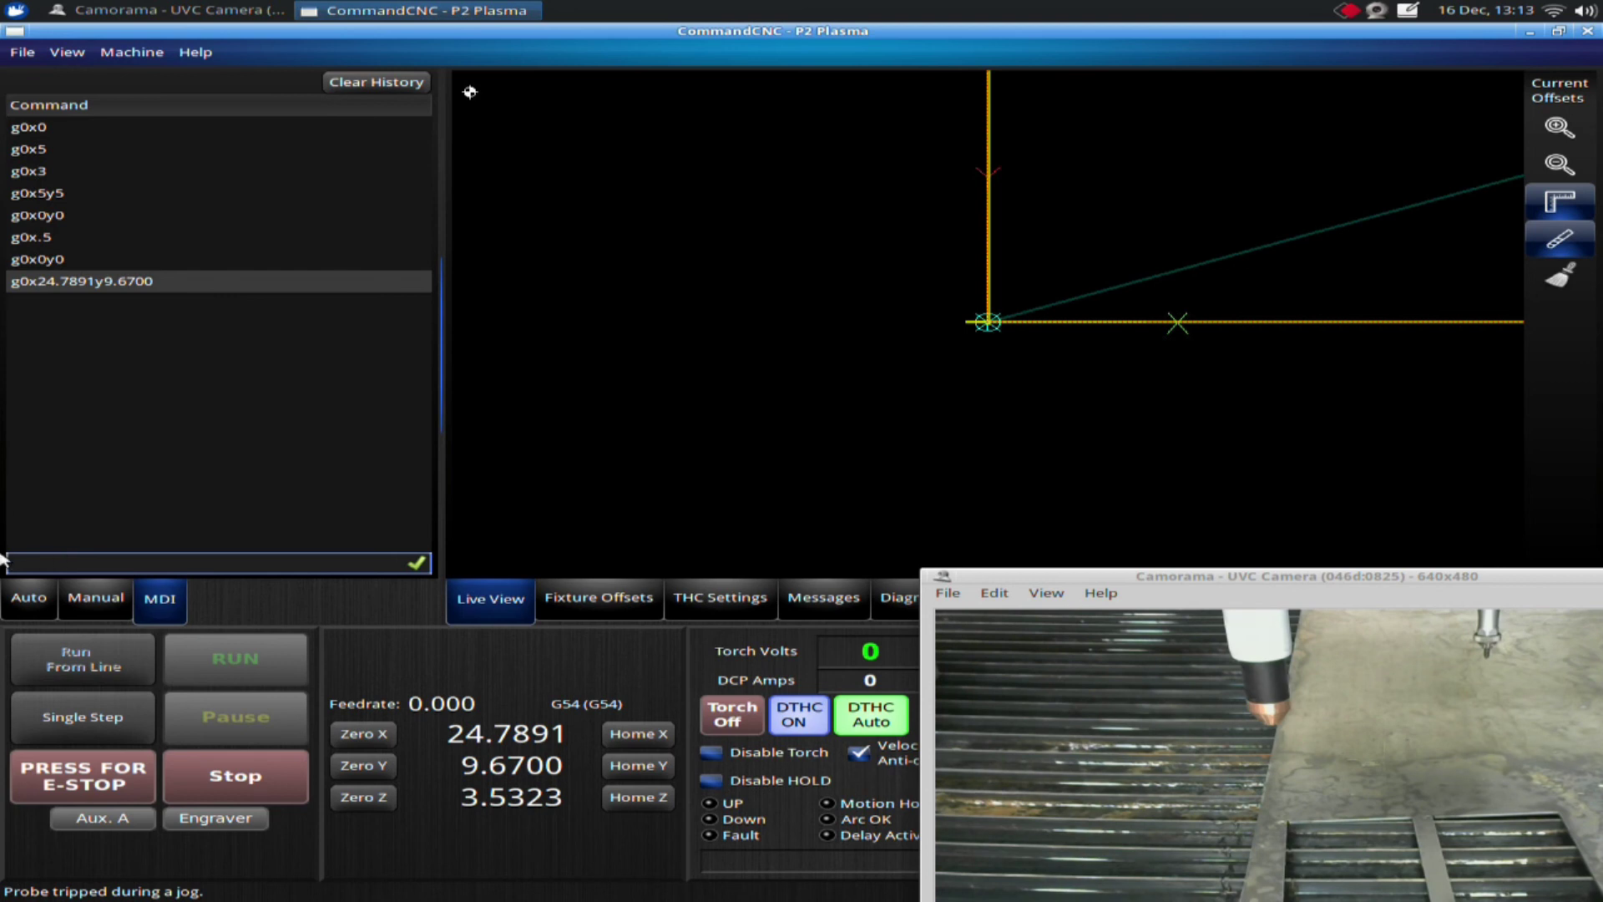
# Step: Return to Auto, home Z to lift the torch, then zero X, Y and Z to 0.0000
pyautogui.click(32, 595)
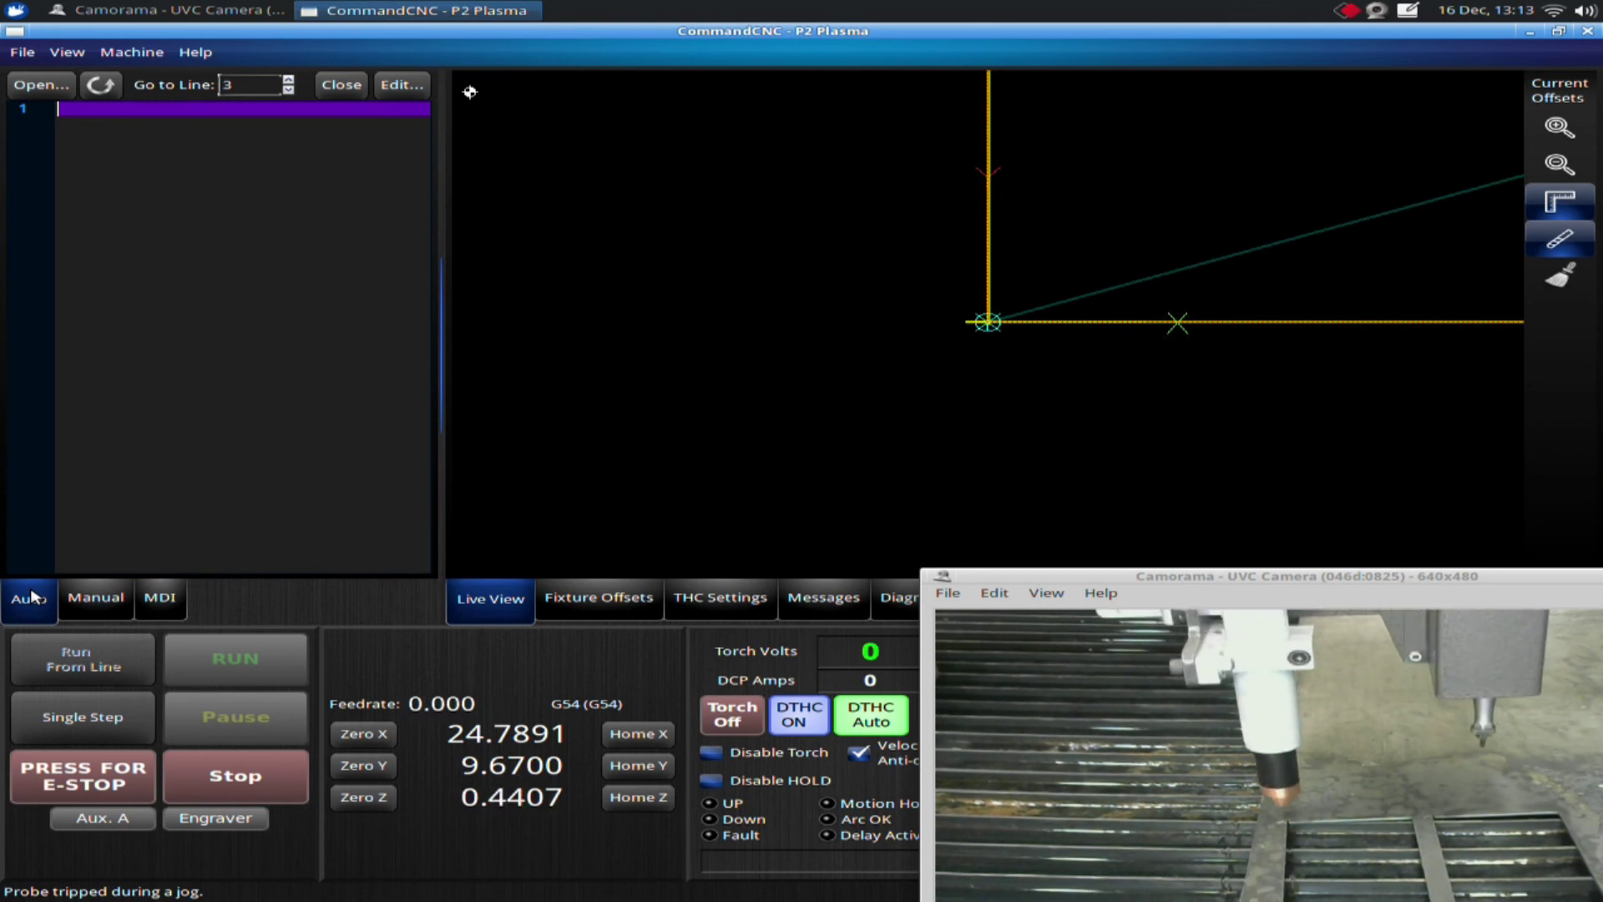
pyautogui.click(639, 798)
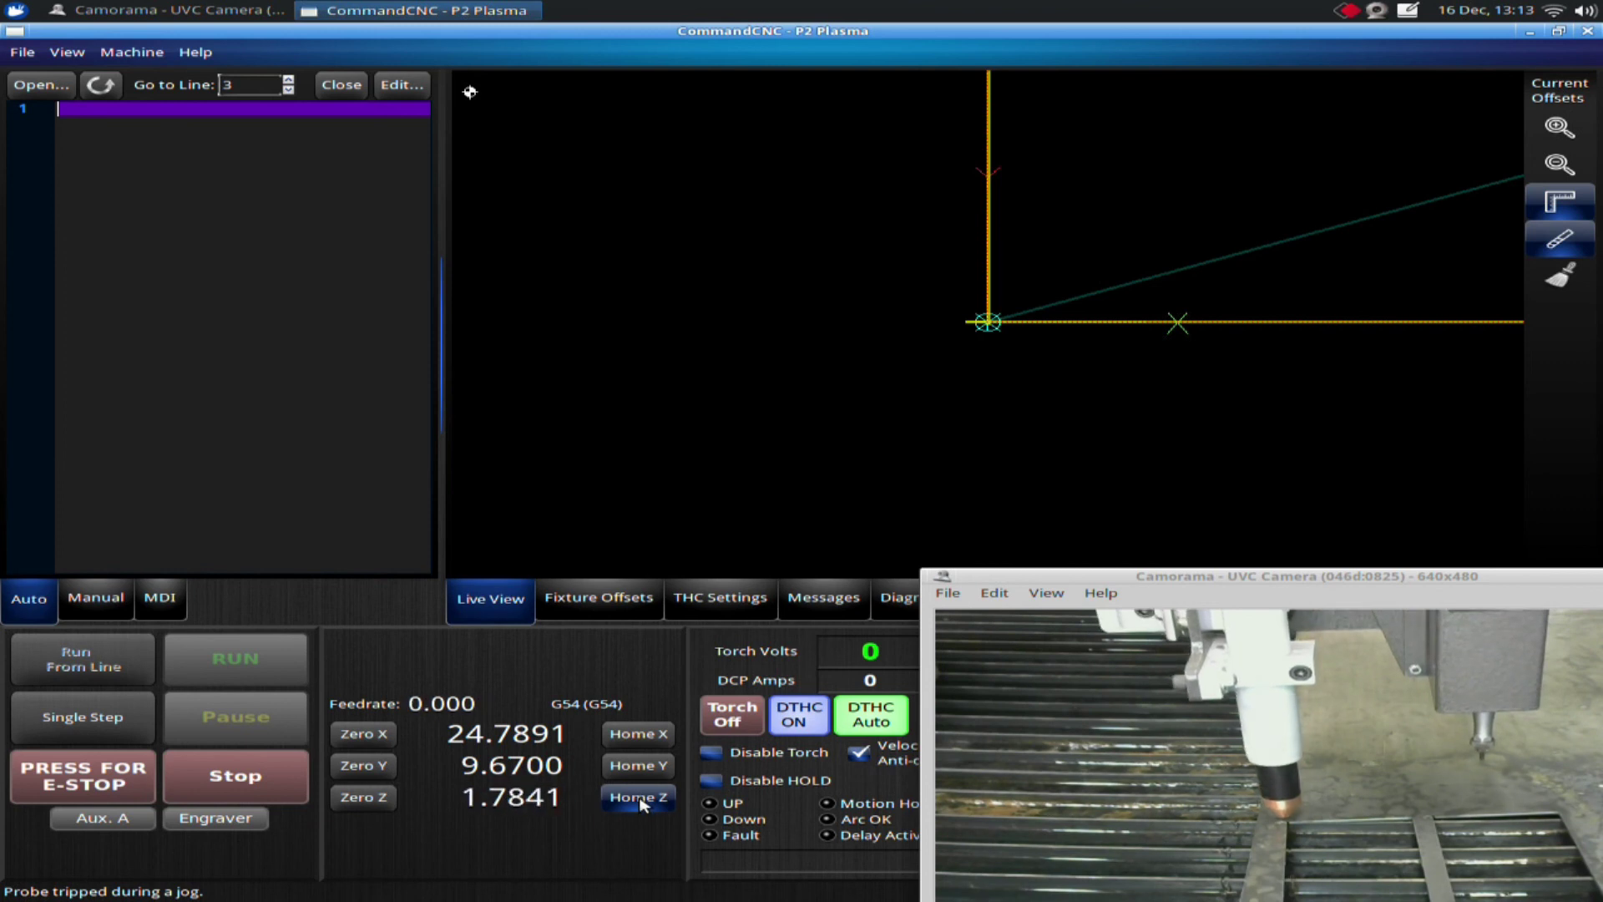
pyautogui.click(372, 735)
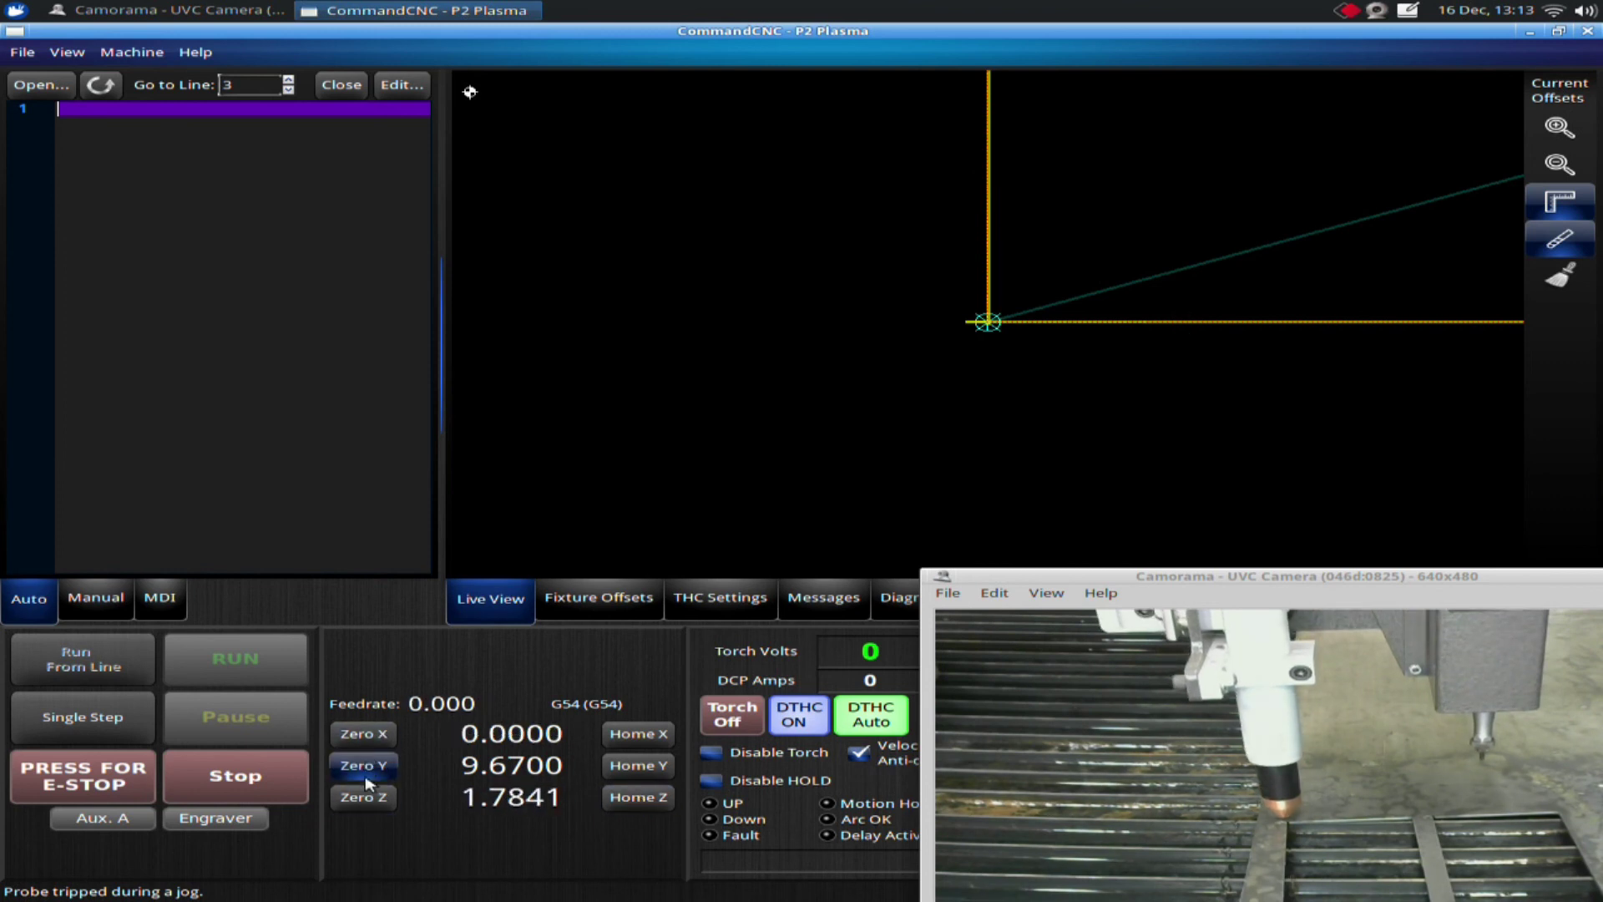
pyautogui.click(363, 766)
pyautogui.click(360, 797)
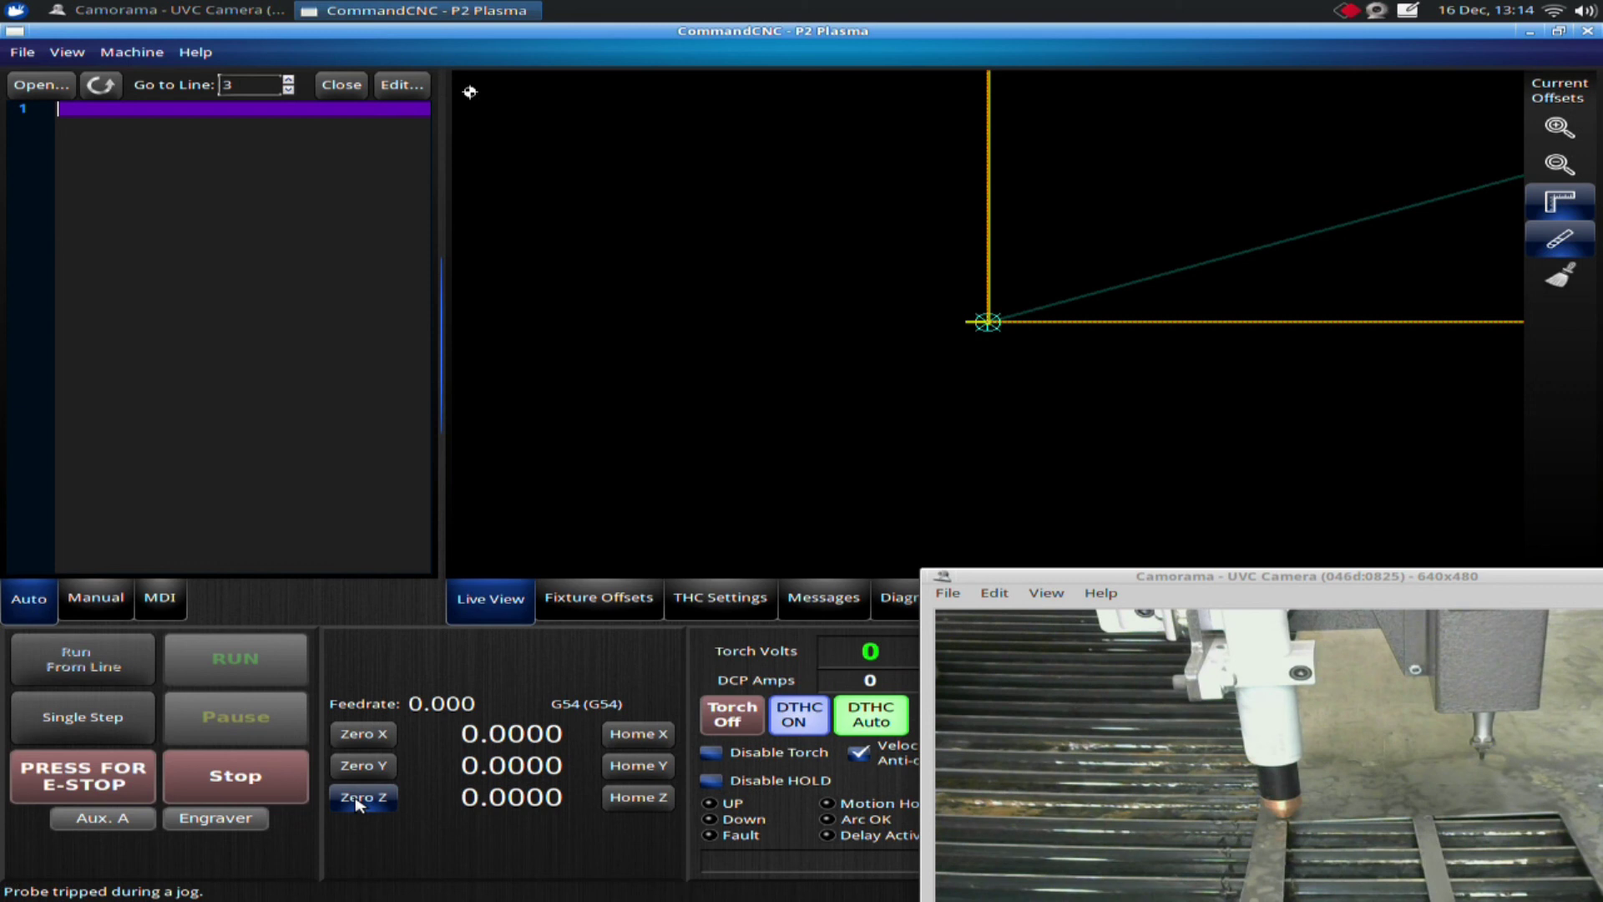
# Step: Open the blank yellow Notes window from the system tray icon
pyautogui.click(1409, 20)
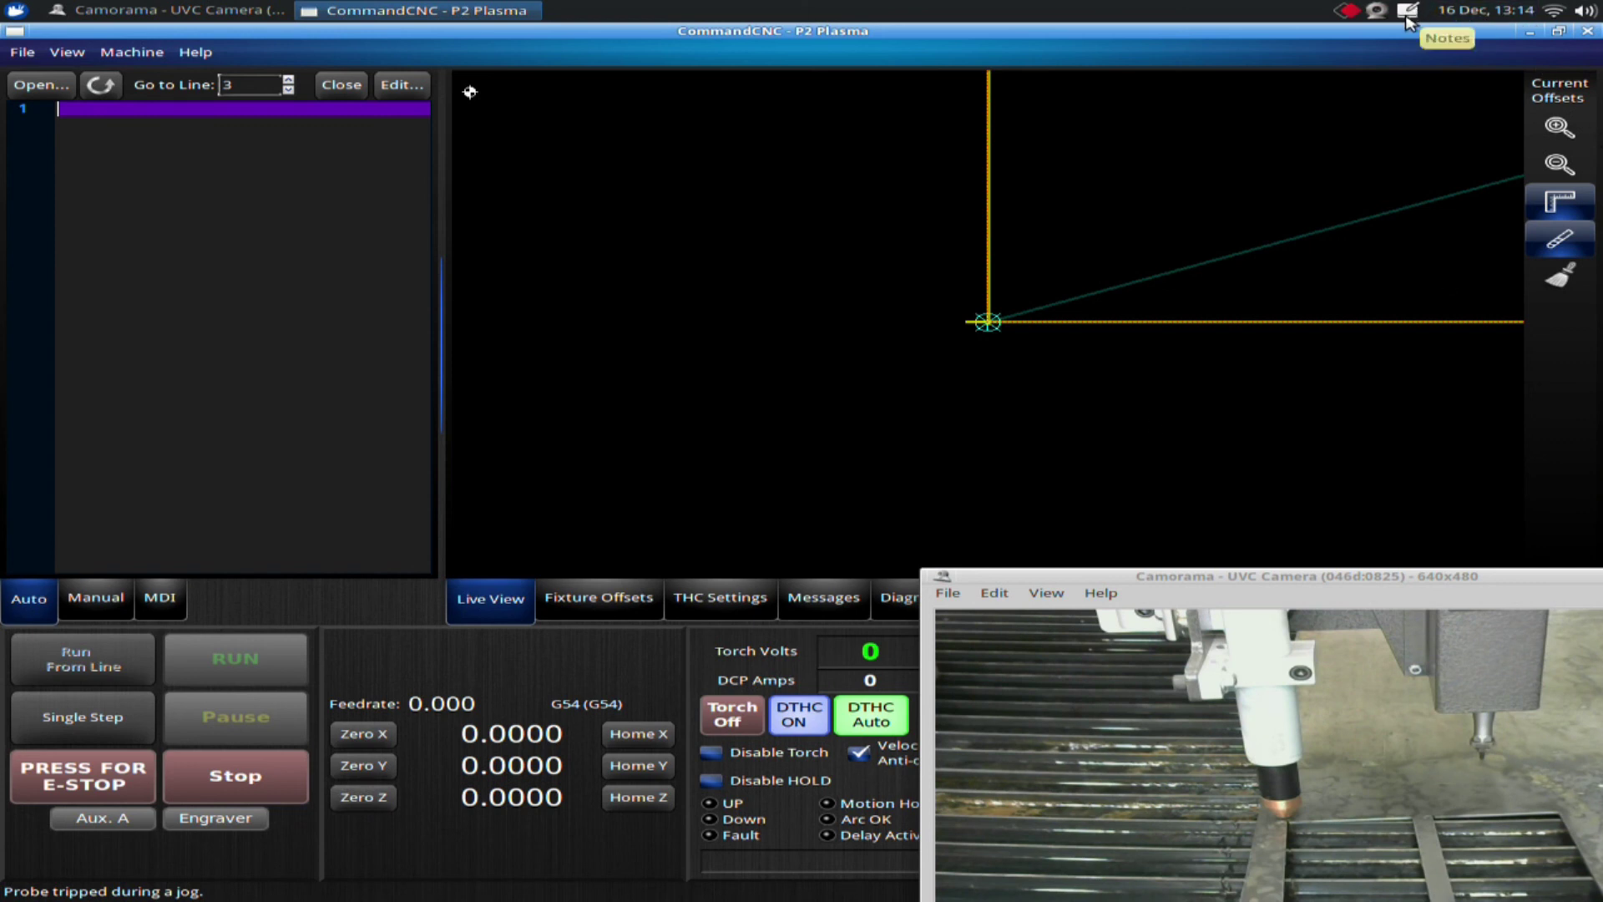